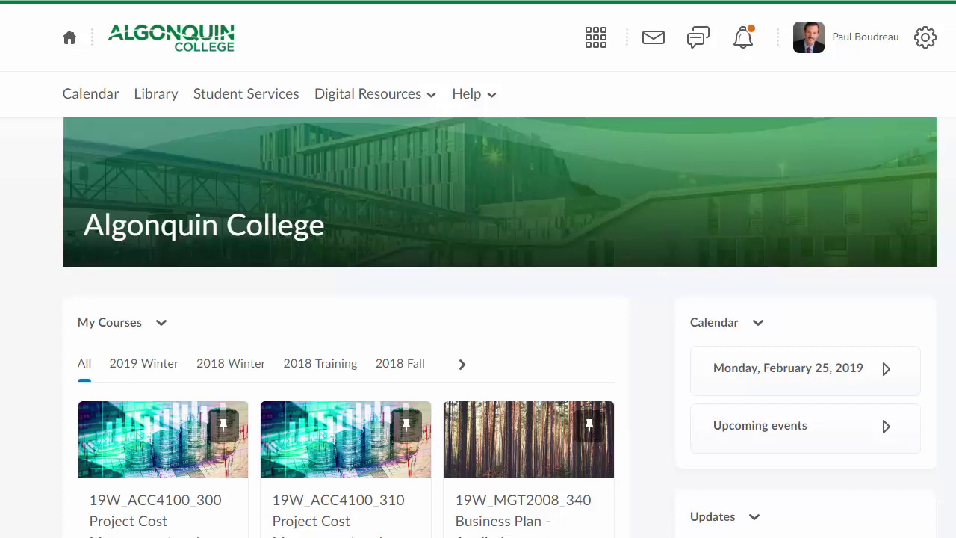
- Go to the Quizzes page of the 19W_MGT2008_340 Business Plan - Applied course via Activities
scroll(309, 483, "down", 5)
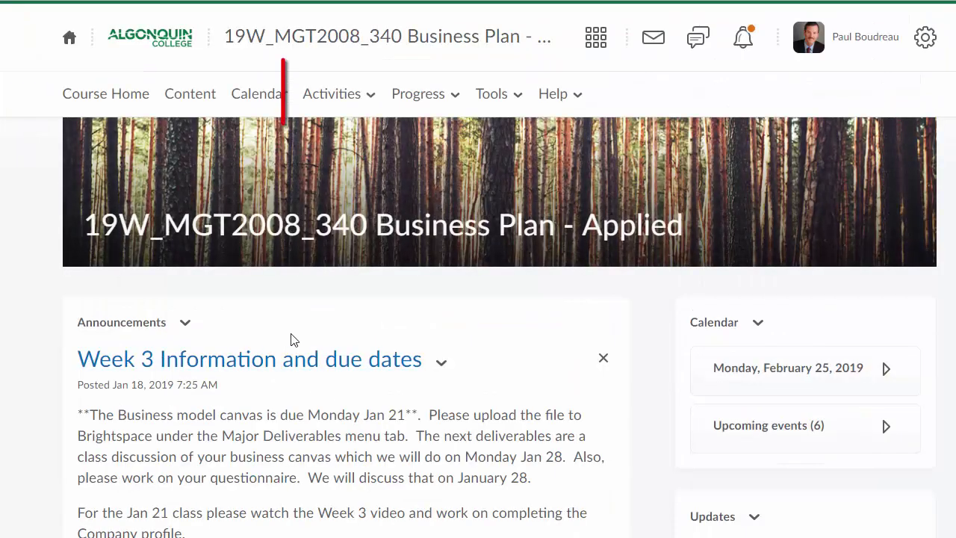
left_click(340, 100)
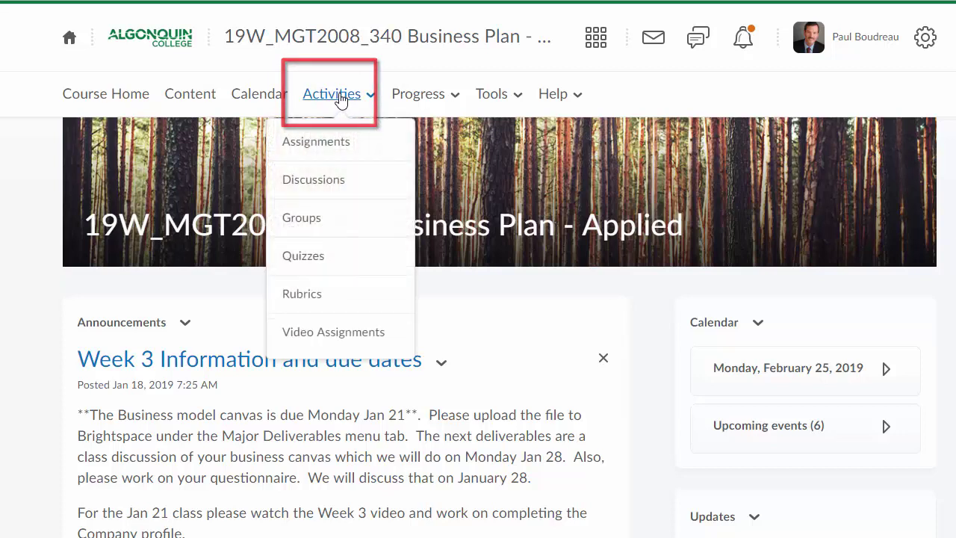
left_click(311, 258)
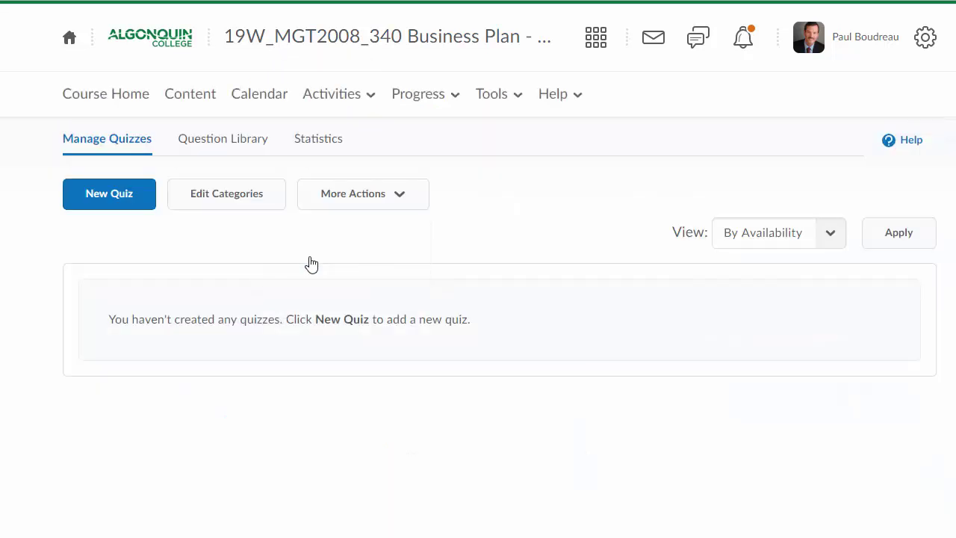
- Switch to the Question Library and choose New > Section
left_click(227, 143)
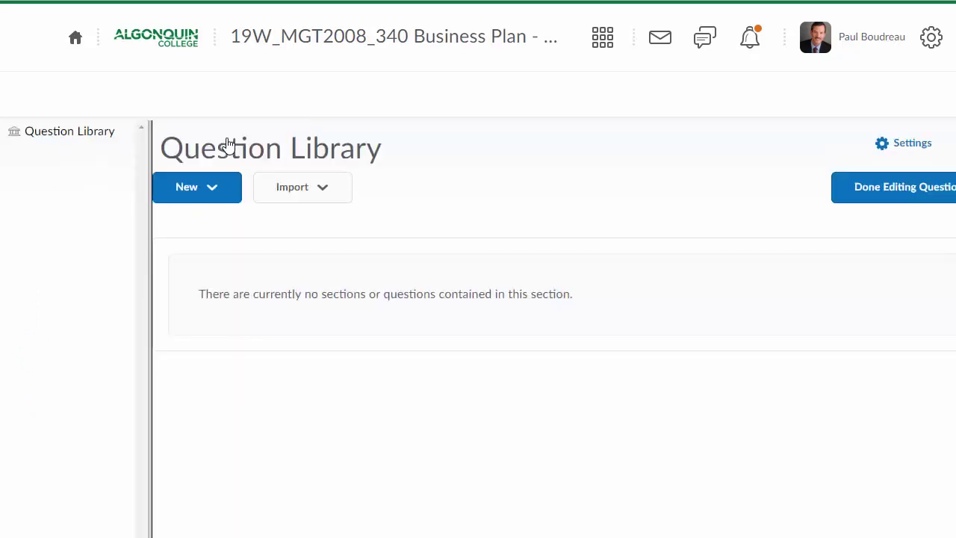
left_click(212, 191)
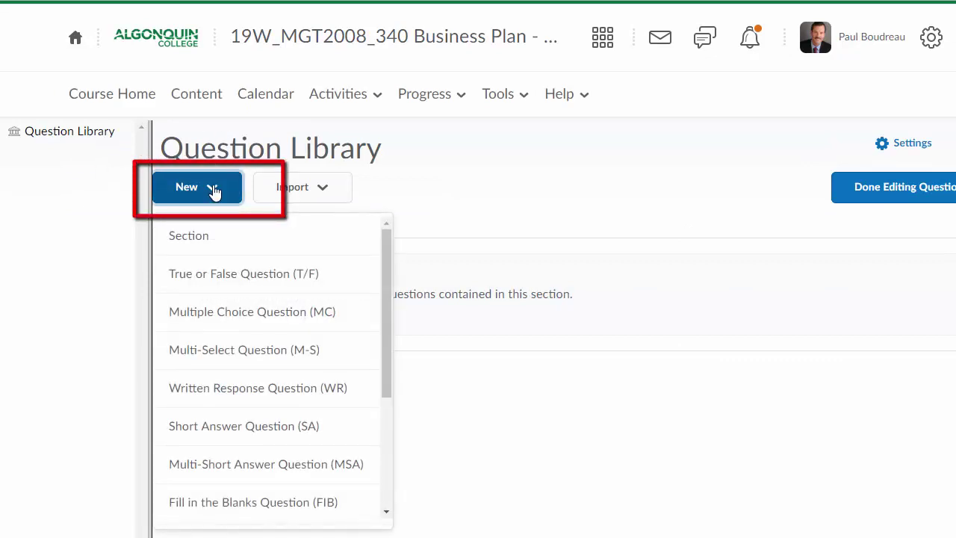
left_click(200, 239)
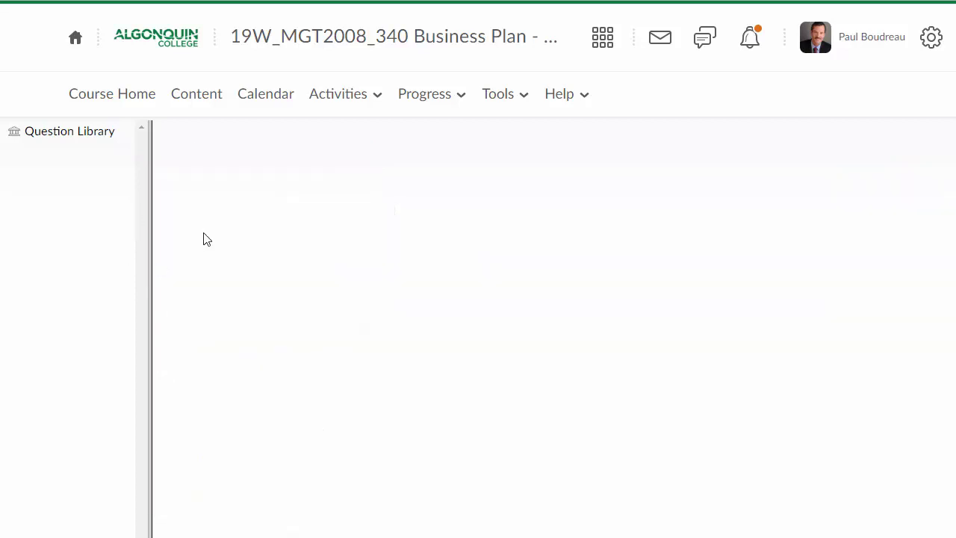
- Save a section titled 'Final Exam M/C' with 'Shuffle questions in this section' ticked
left_click(169, 109)
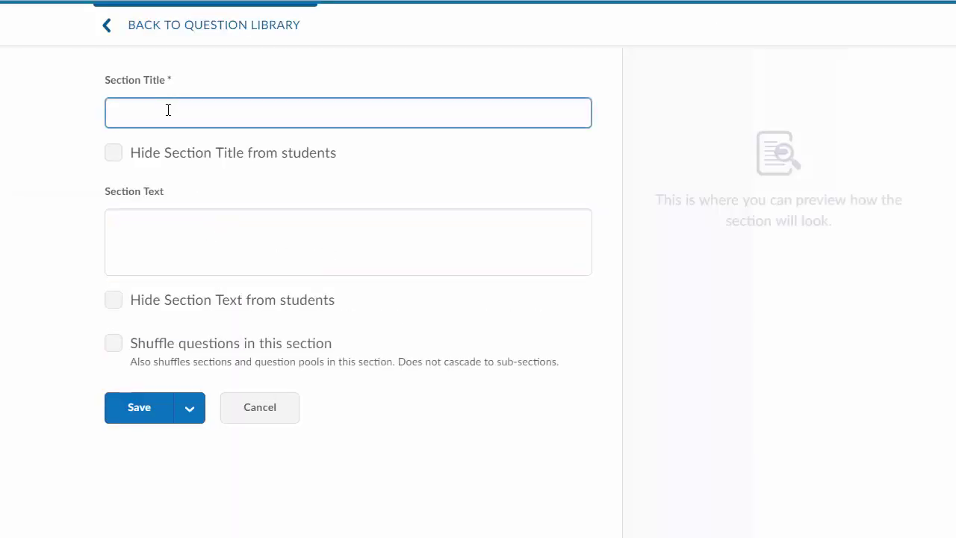
type("Final Exam")
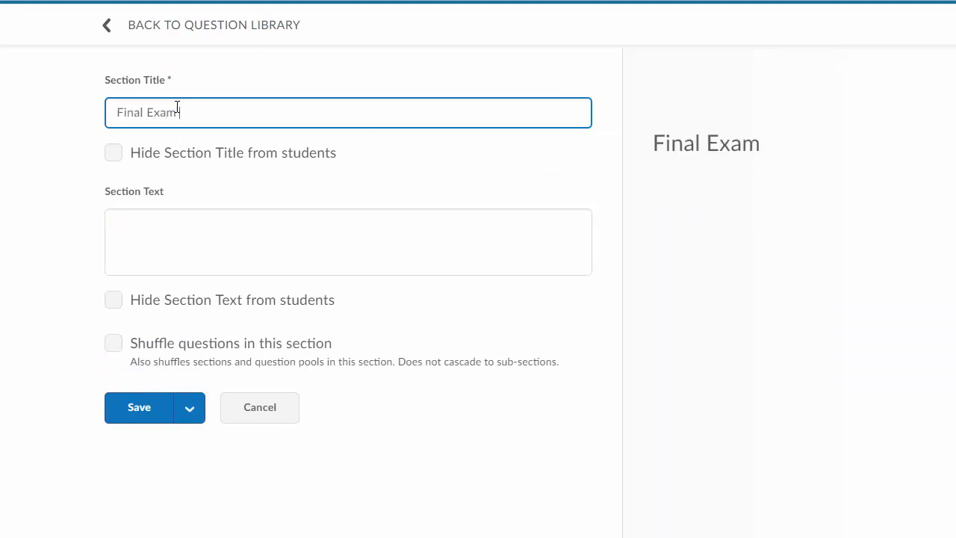
type(" M/C")
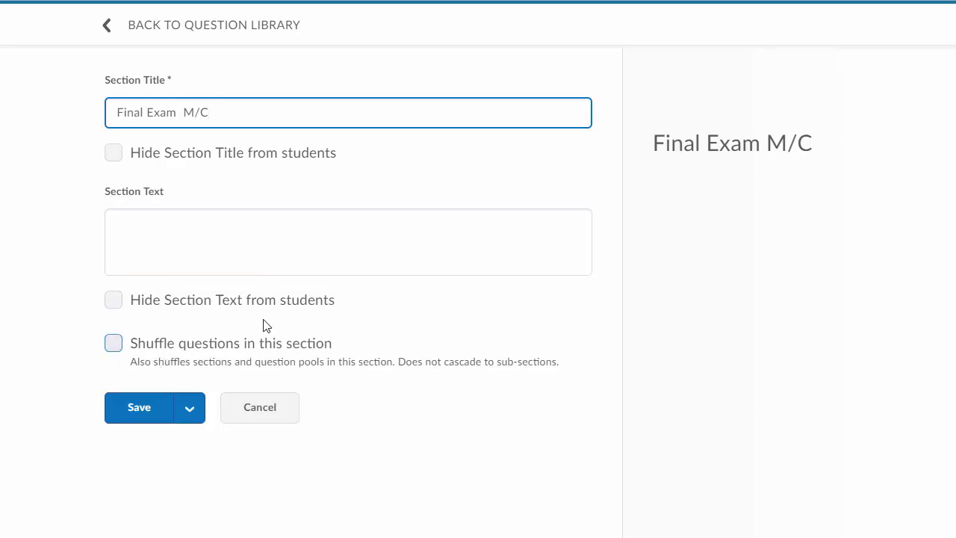
left_click(113, 345)
left_click(140, 414)
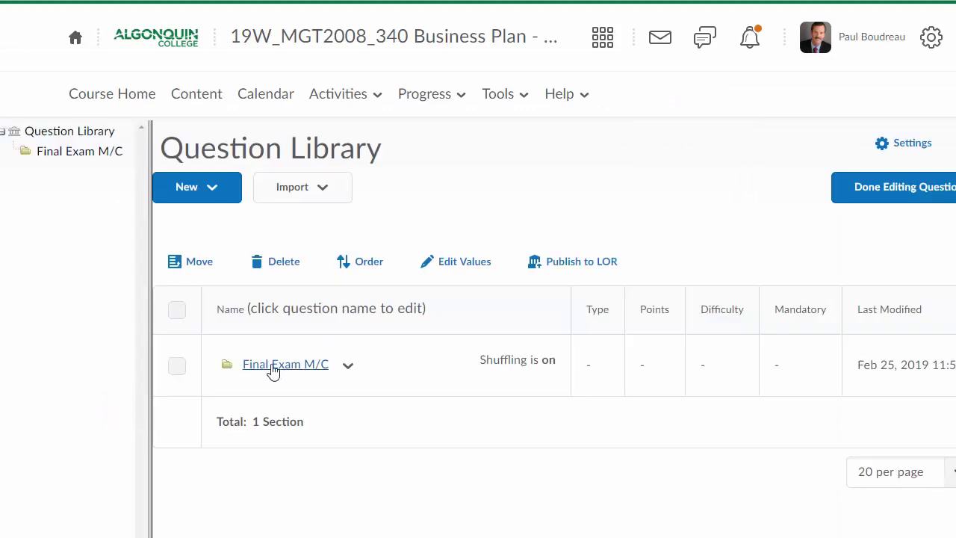
- Open the Final Exam M/C section and choose Import > Upload a File
left_click(280, 366)
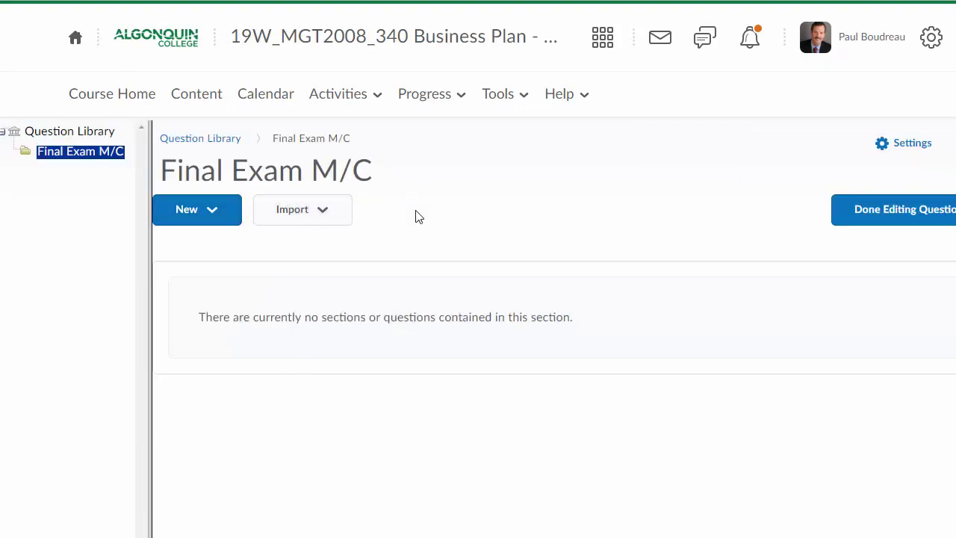
left_click(324, 212)
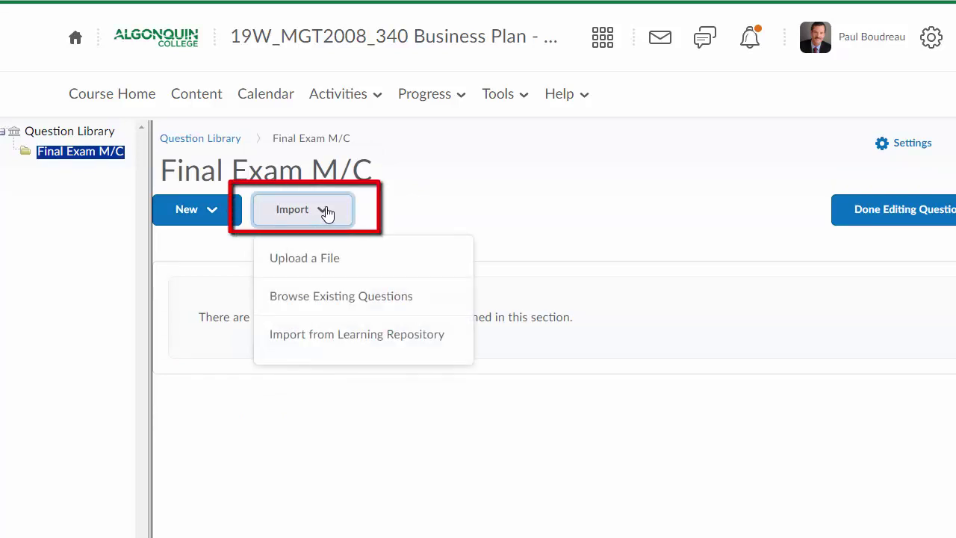
left_click(305, 261)
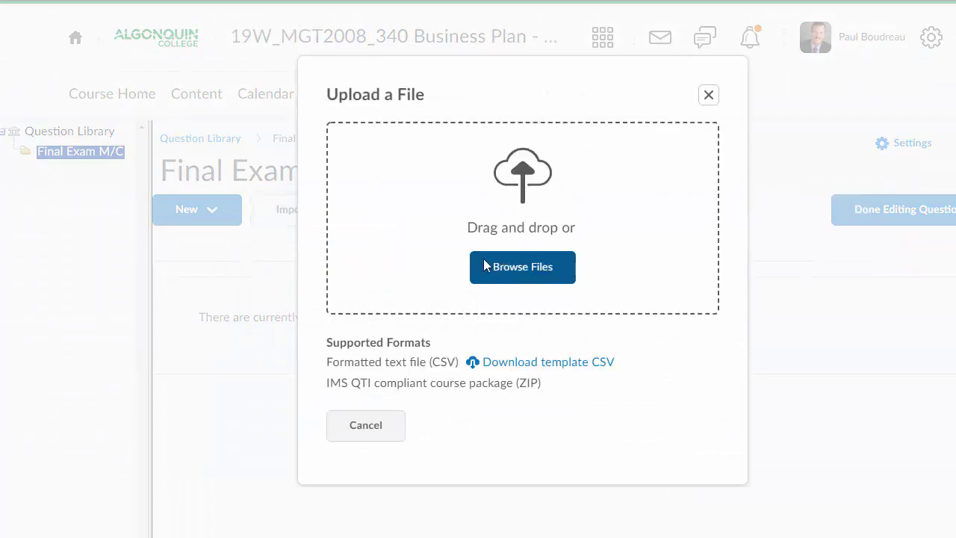
- Browse to Quiz1.csv and upload it, dismissing the file error along the way
left_click(516, 267)
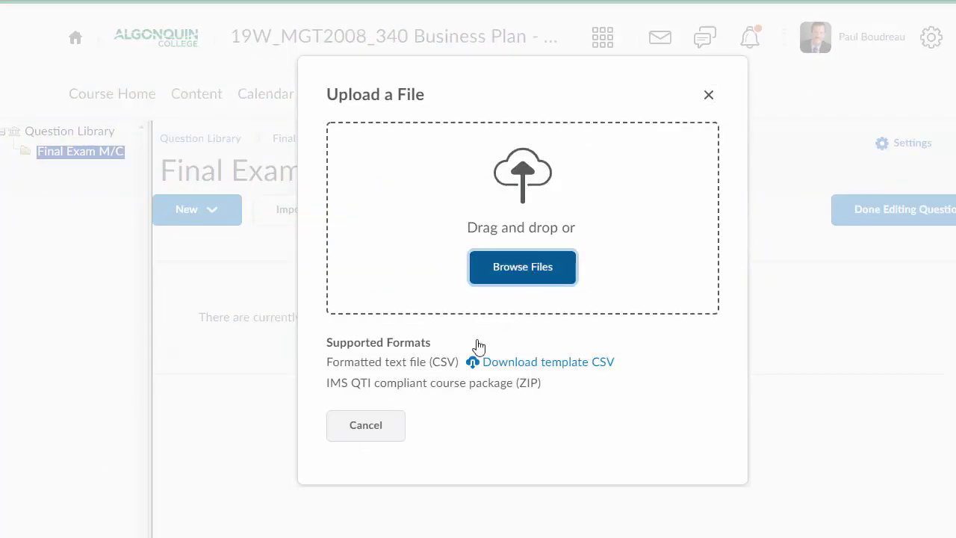
left_click(523, 268)
key("Return")
left_click(496, 307)
scroll(276, 248, "down", 3)
scroll(276, 248, "down", 2)
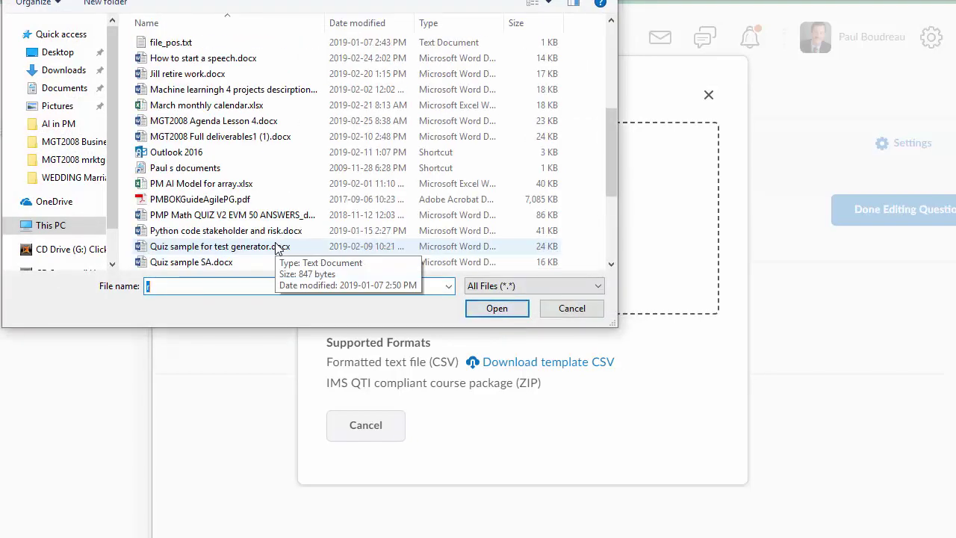
scroll(277, 248, "down", 1)
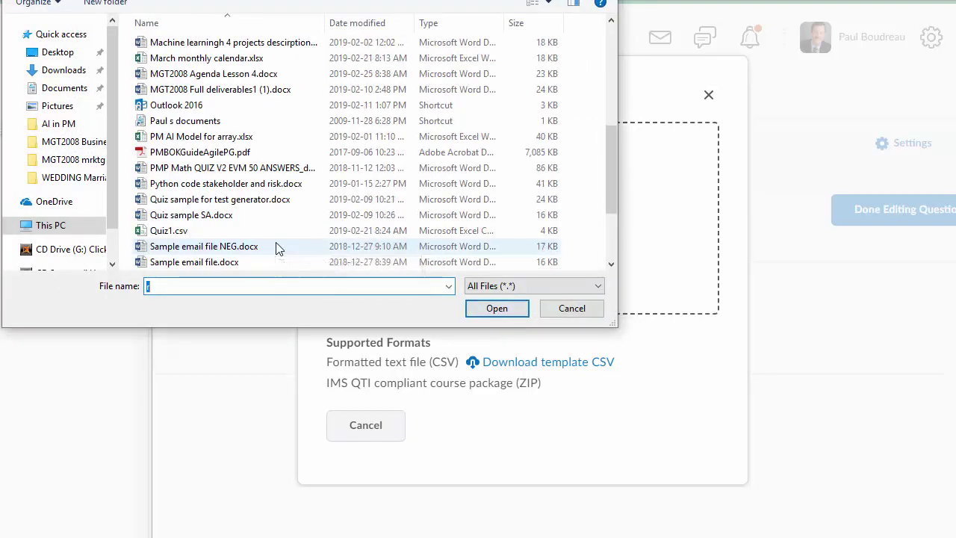
left_click(169, 232)
left_click(495, 310)
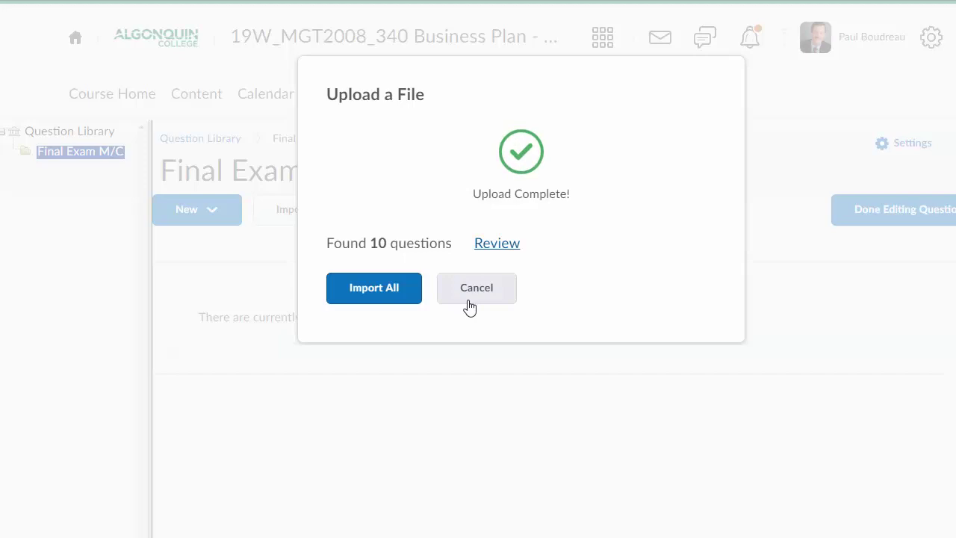
- Import all 10 found questions, review the imported list, and finish editing the section
left_click(373, 290)
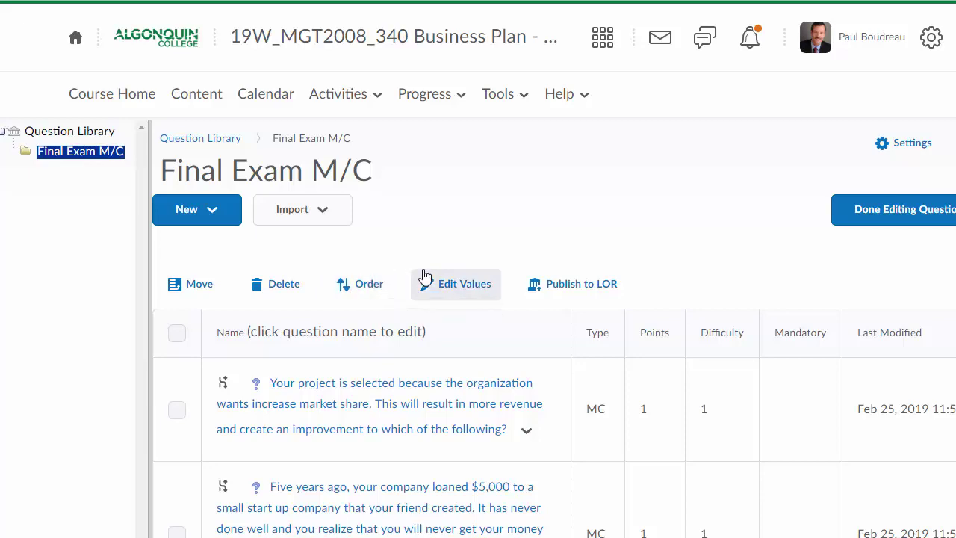
scroll(420, 299, "down", 12)
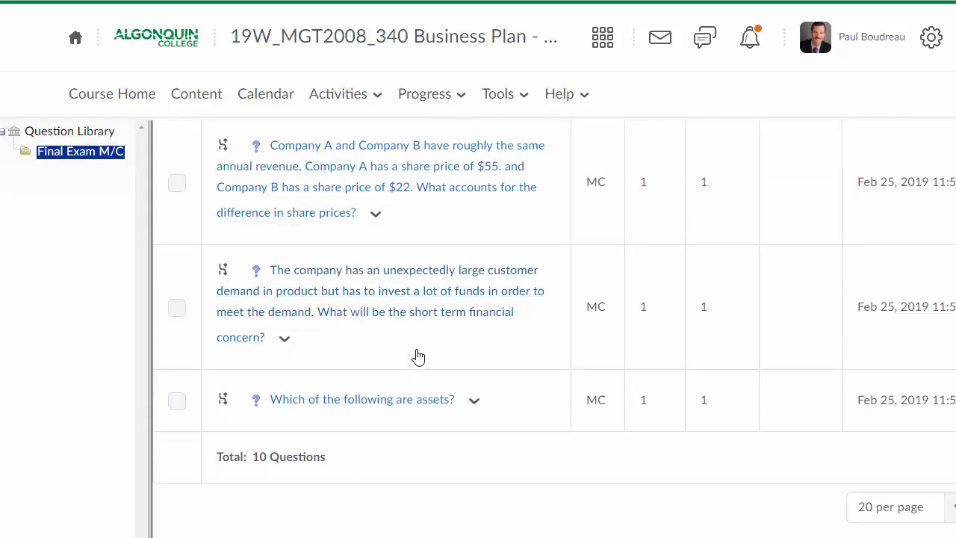
scroll(418, 357, "up", 4)
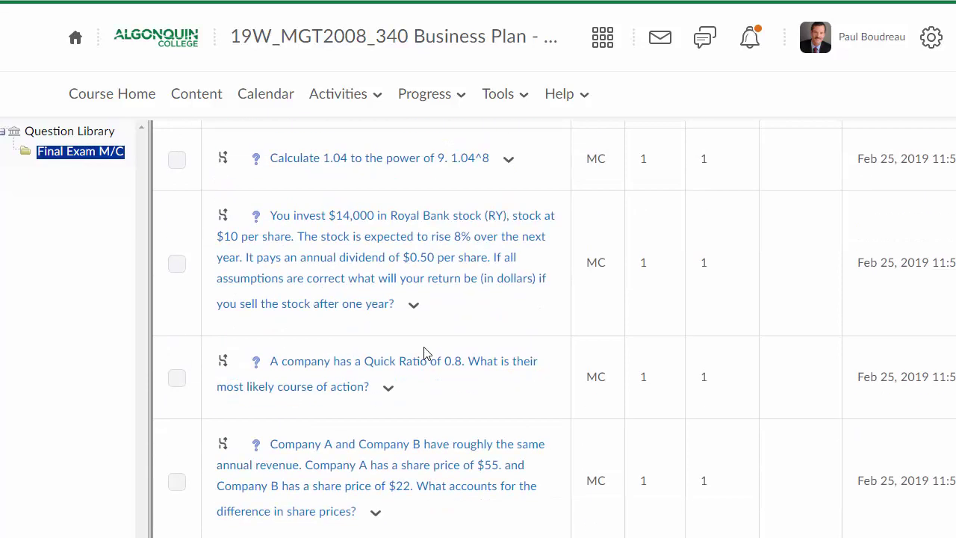
scroll(424, 352, "up", 9)
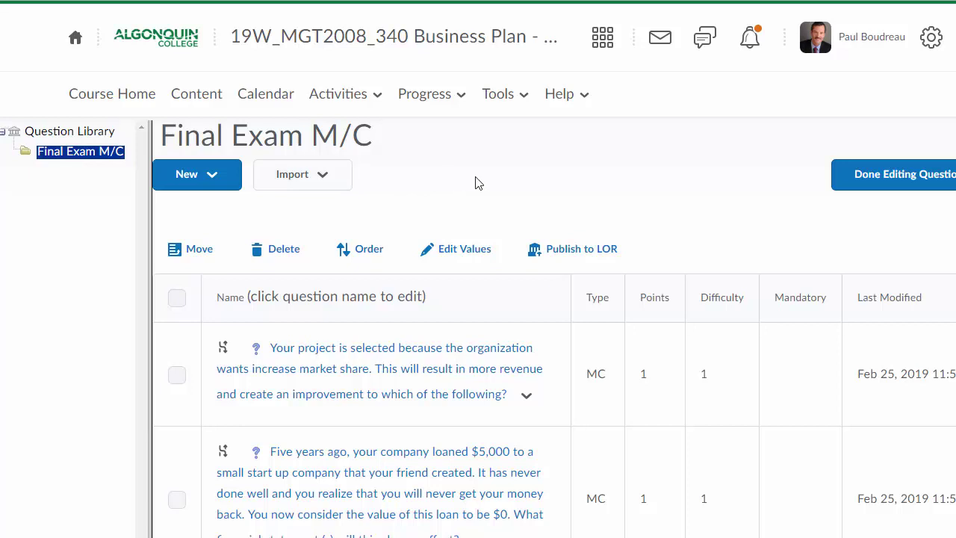
left_click(909, 179)
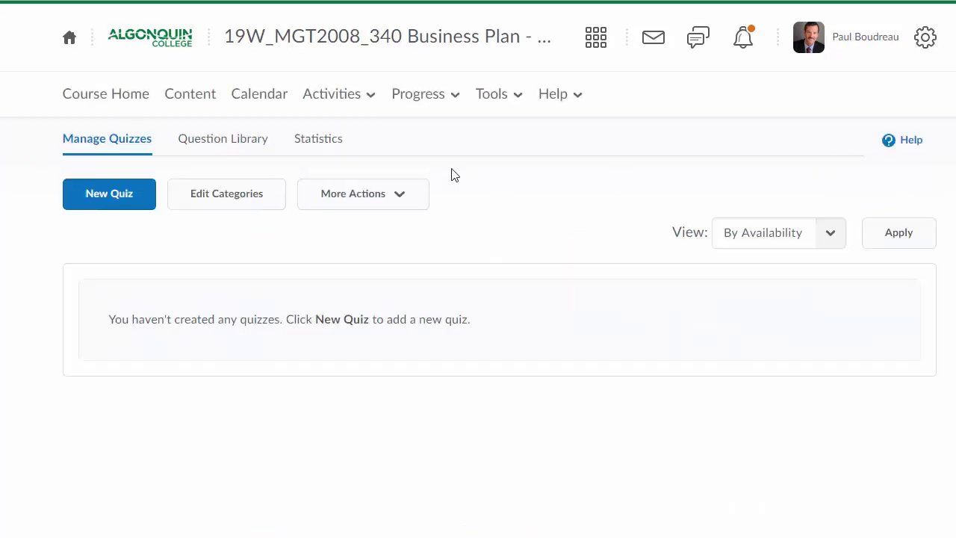
- From the Question Library, create and save a new section titled 'Final Exam Short Answer'
left_click(231, 143)
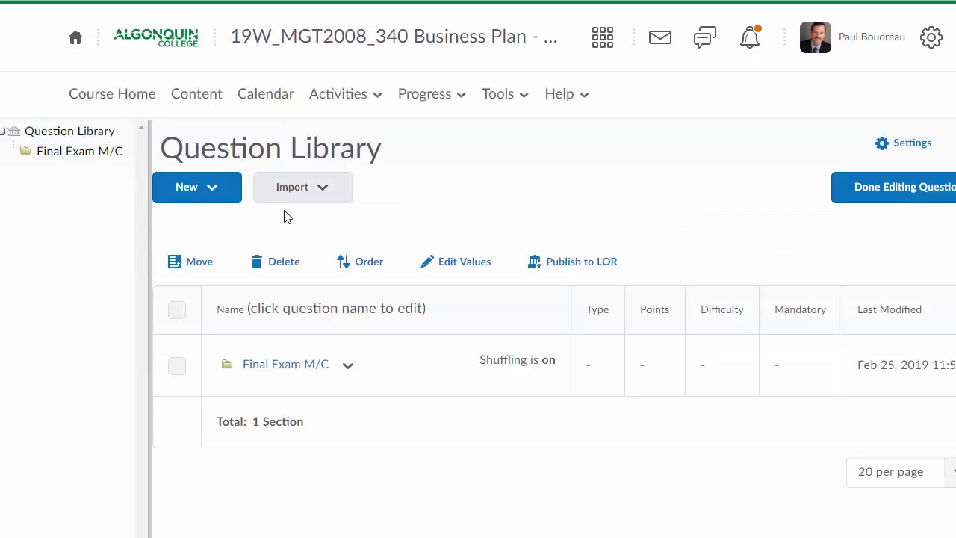
left_click(214, 187)
left_click(193, 244)
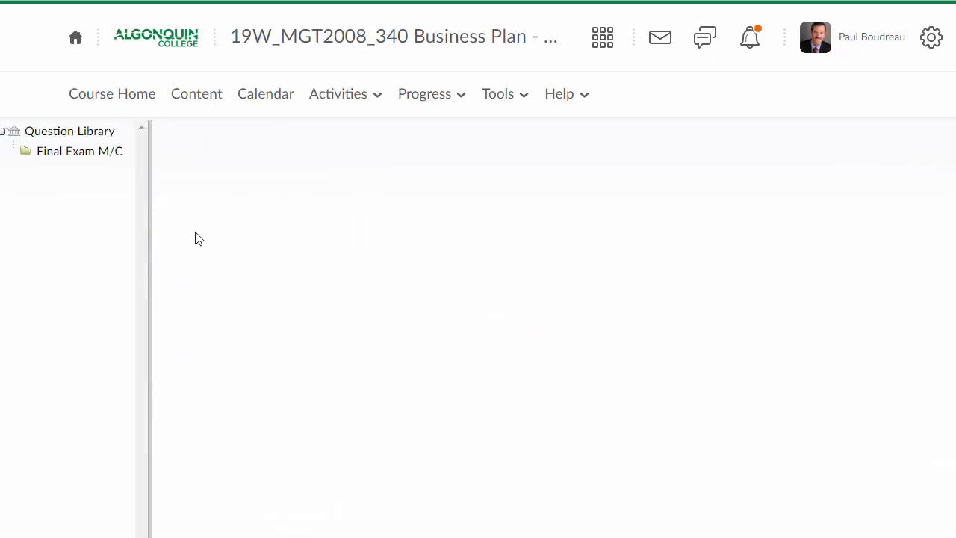
left_click(143, 113)
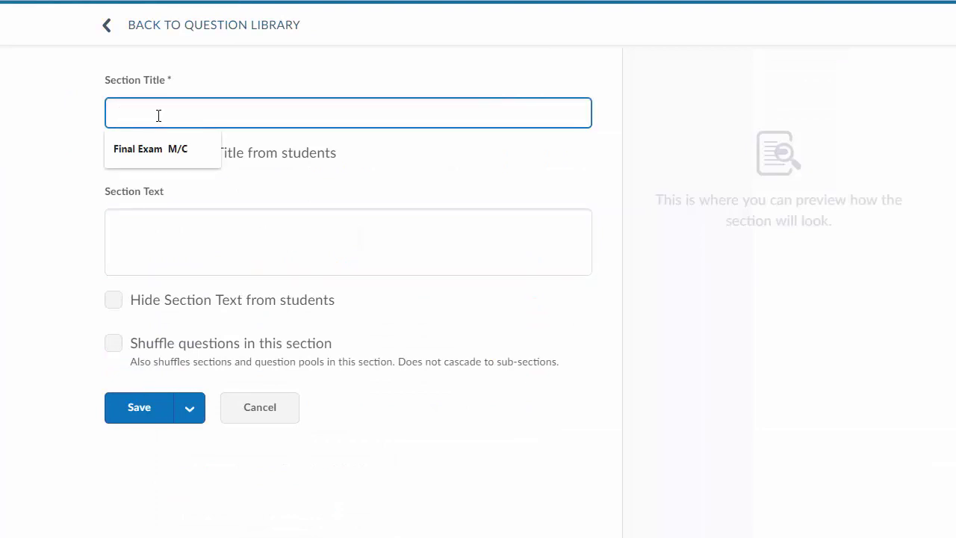
type("Final Ex")
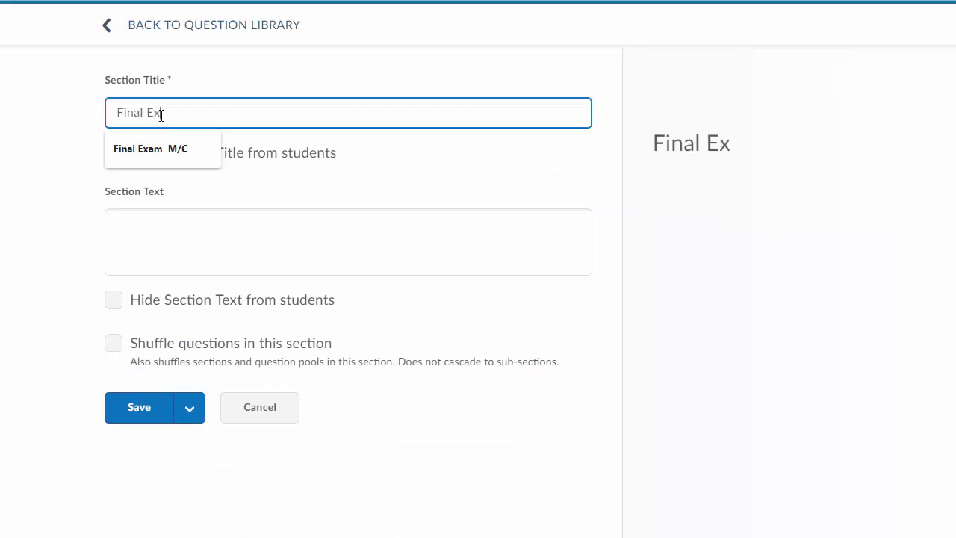
type("am Short Answer")
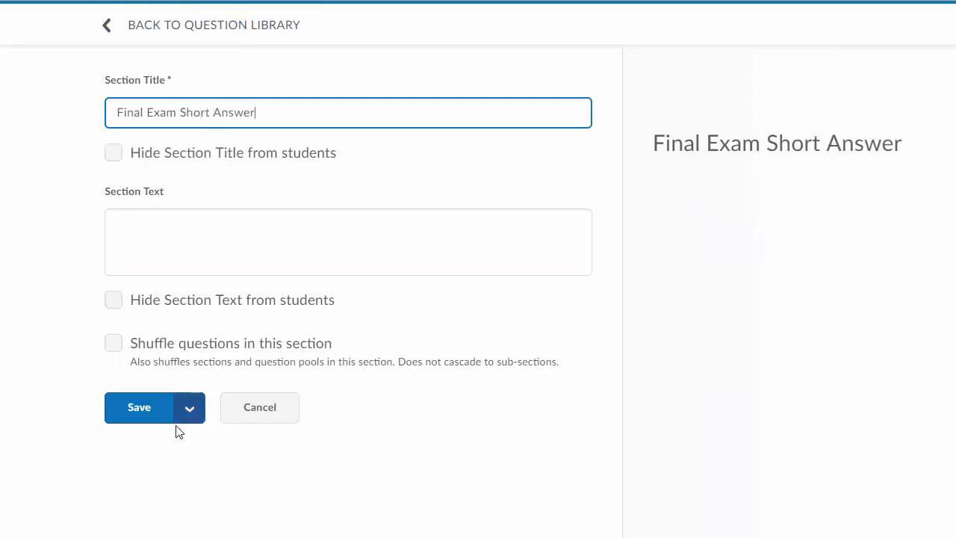
left_click(136, 413)
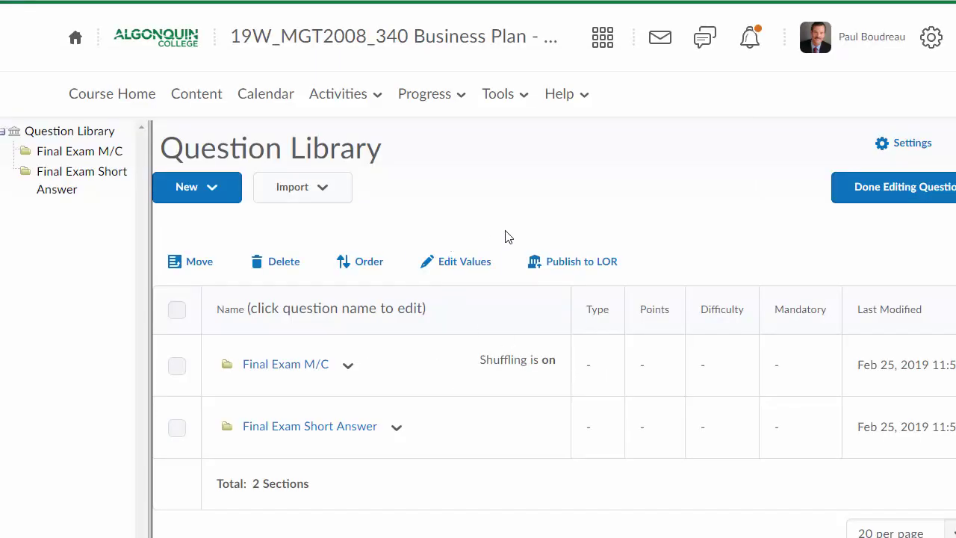
- Create and save a 'Final Exam Essay Question' section, then open Final Exam Short Answer
left_click(219, 192)
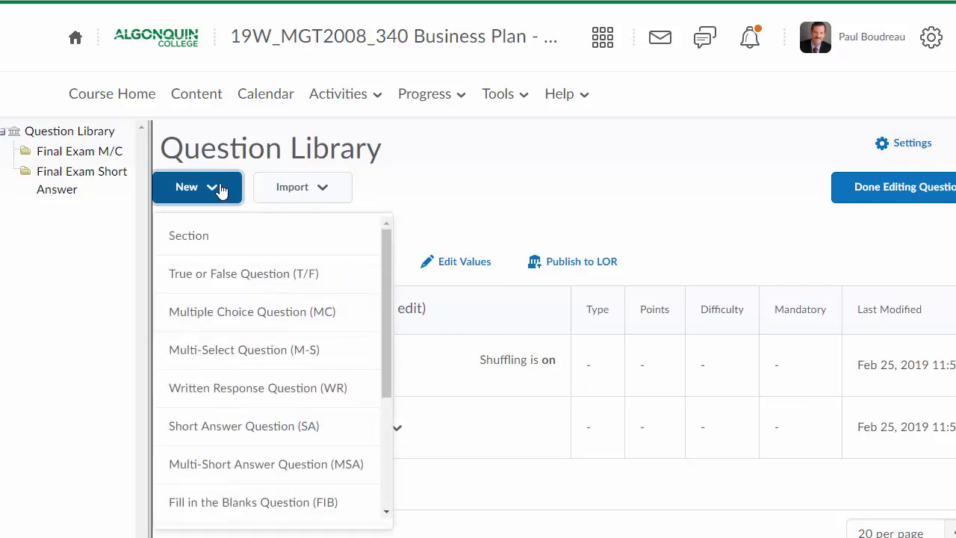
left_click(190, 237)
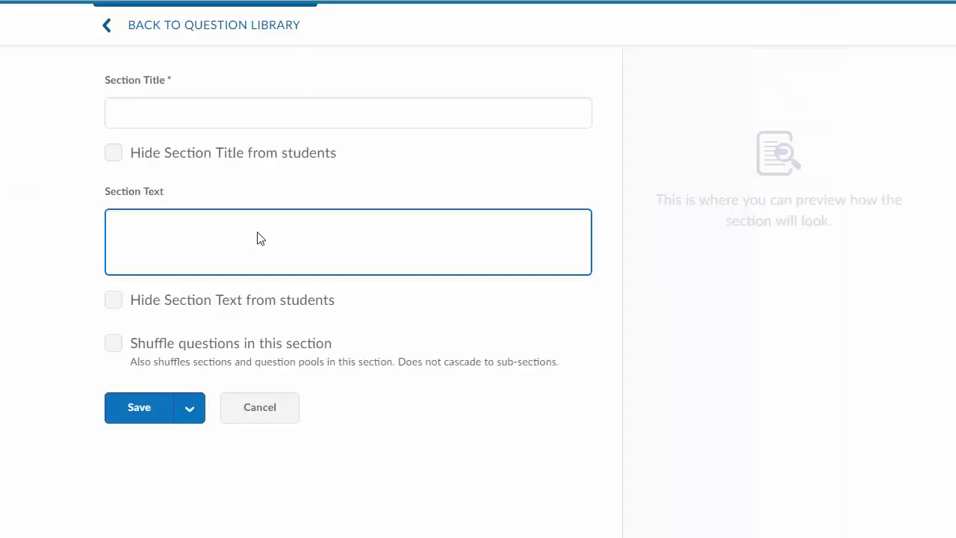
left_click(158, 119)
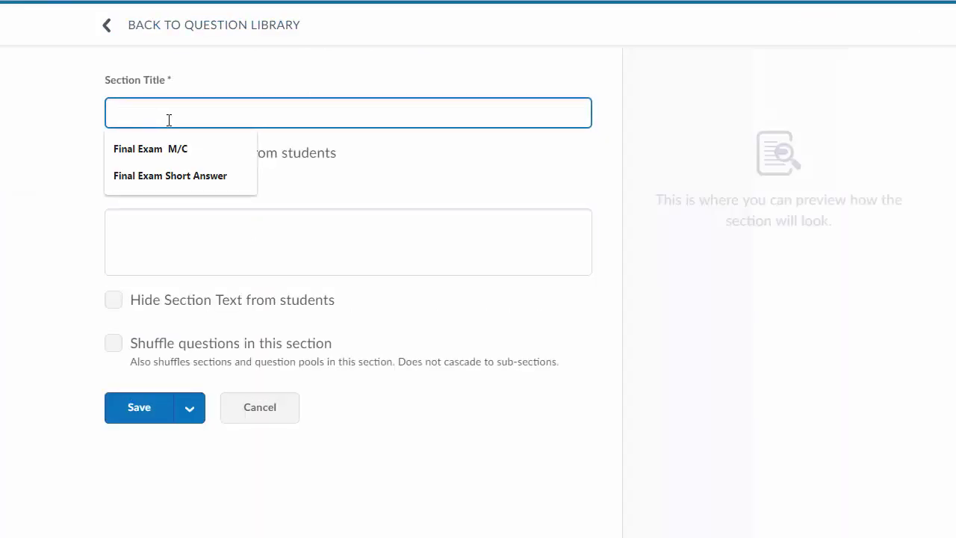
type("Final Exa")
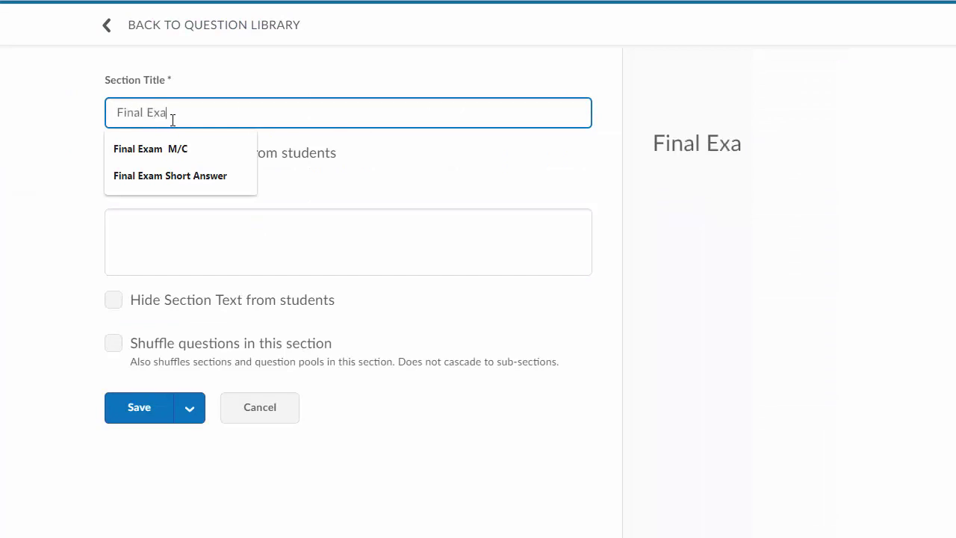
type("m Essay Q")
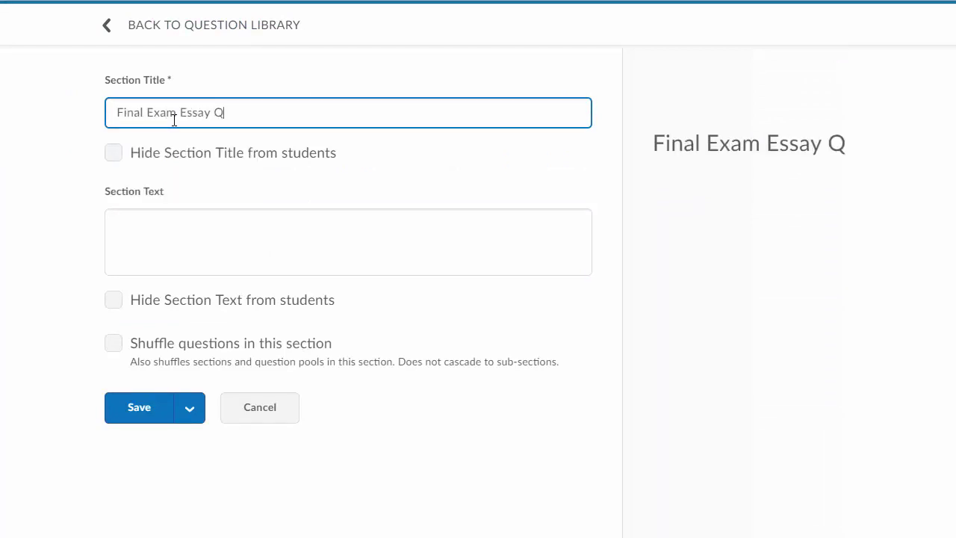
type("uestion")
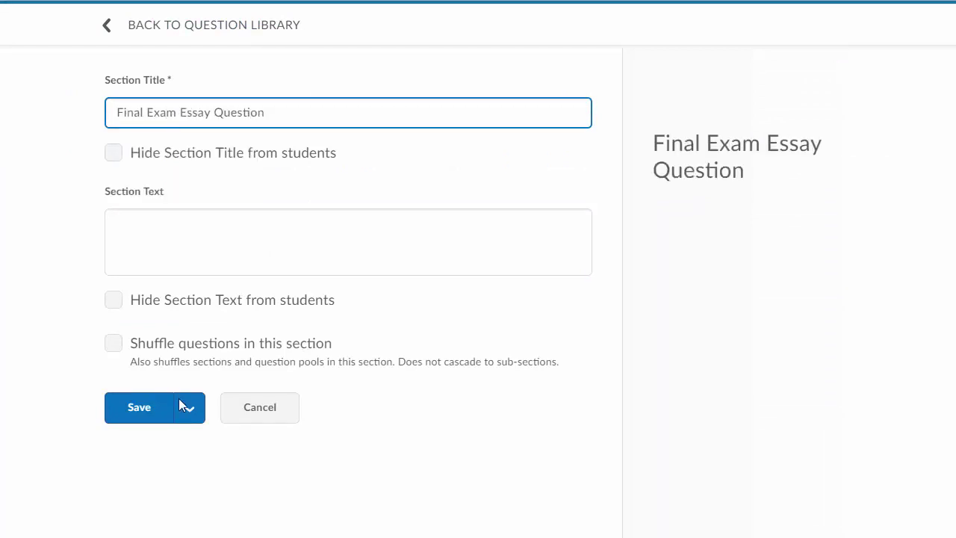
left_click(147, 411)
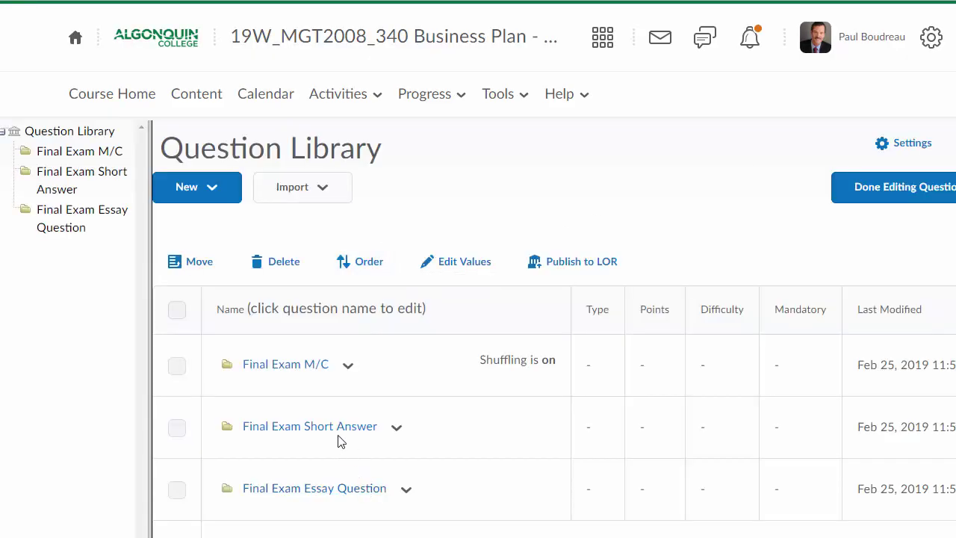
left_click(307, 428)
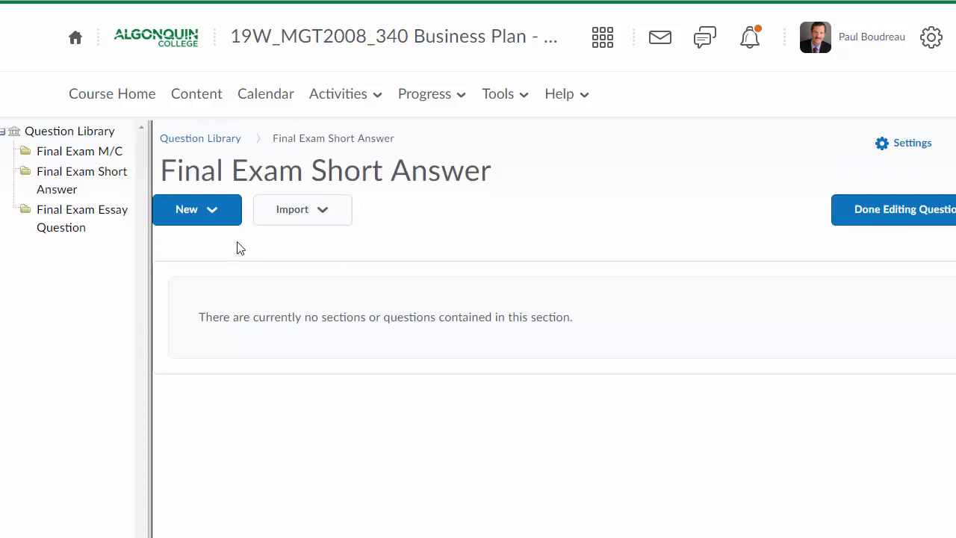
- Choose New > Short Answer Question (SA) in the Final Exam Short Answer section
left_click(188, 212)
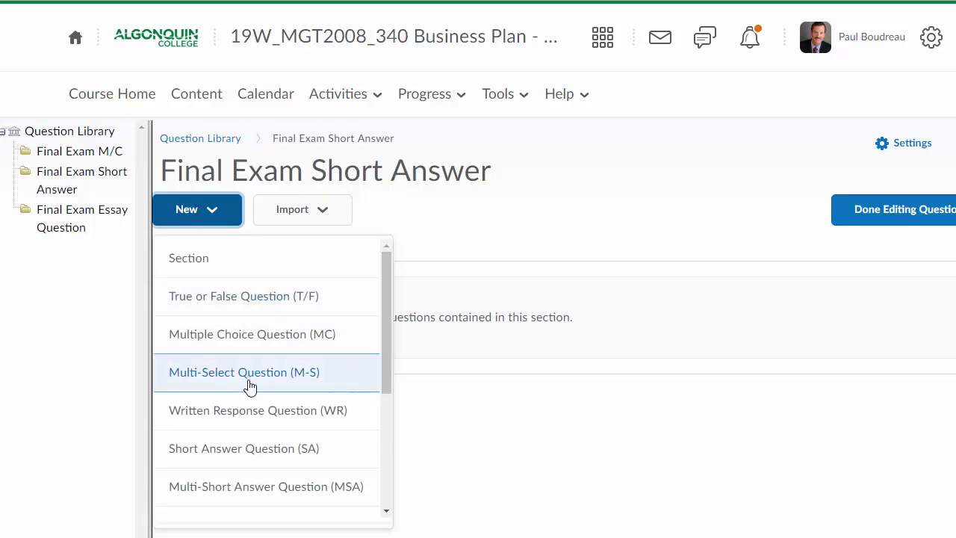
left_click(268, 454)
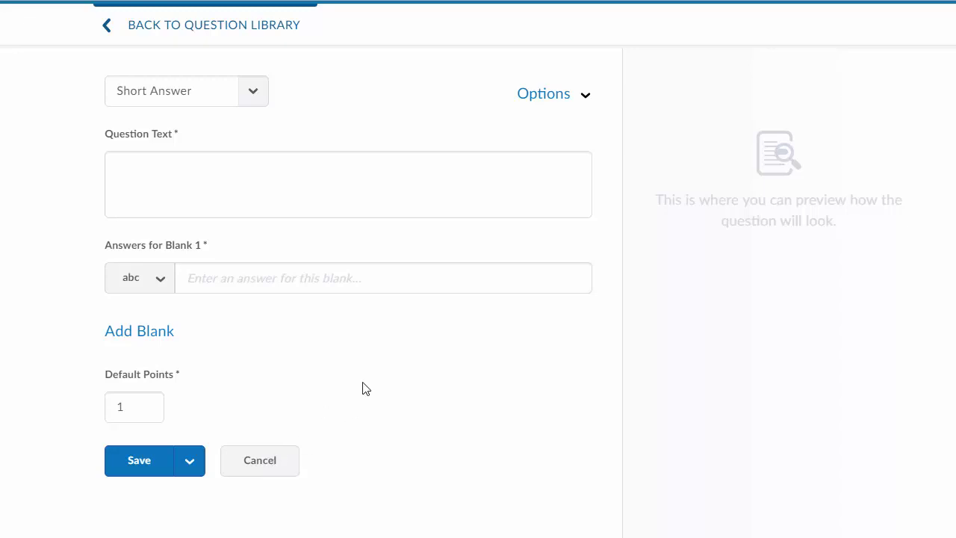
- Copy question 1 on project budget inputs from Word into the Question Text box
key("alt+Tab")
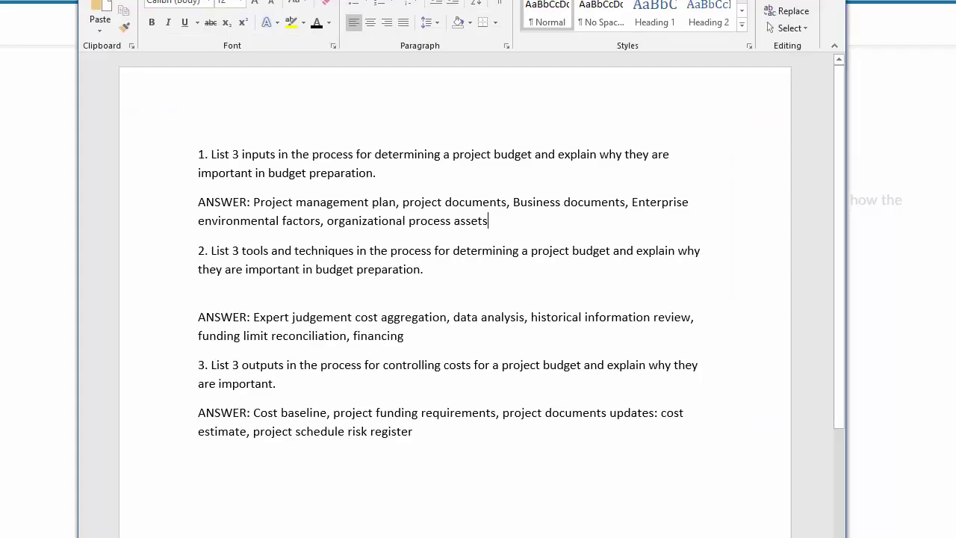
left_click_drag(212, 155, 448, 175)
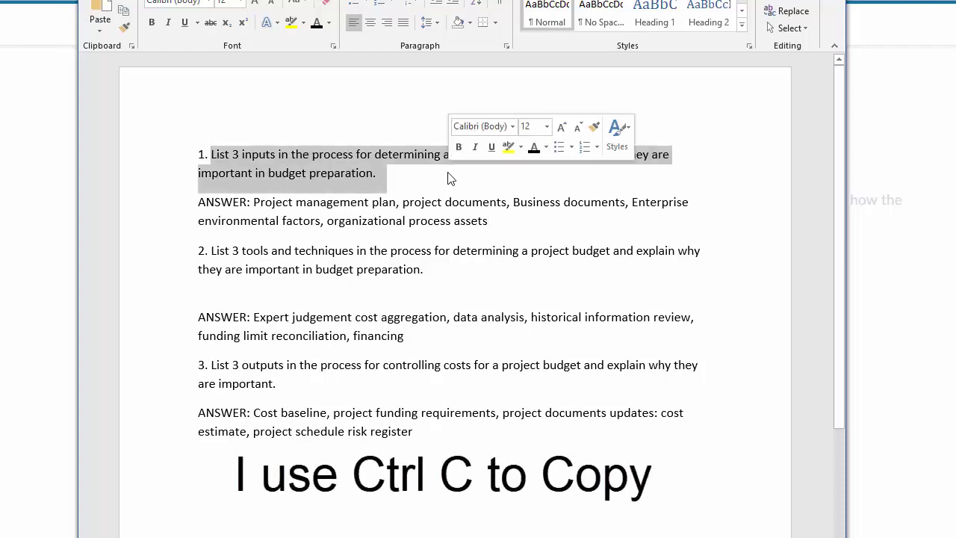
key("ctrl+c")
key("alt+Tab")
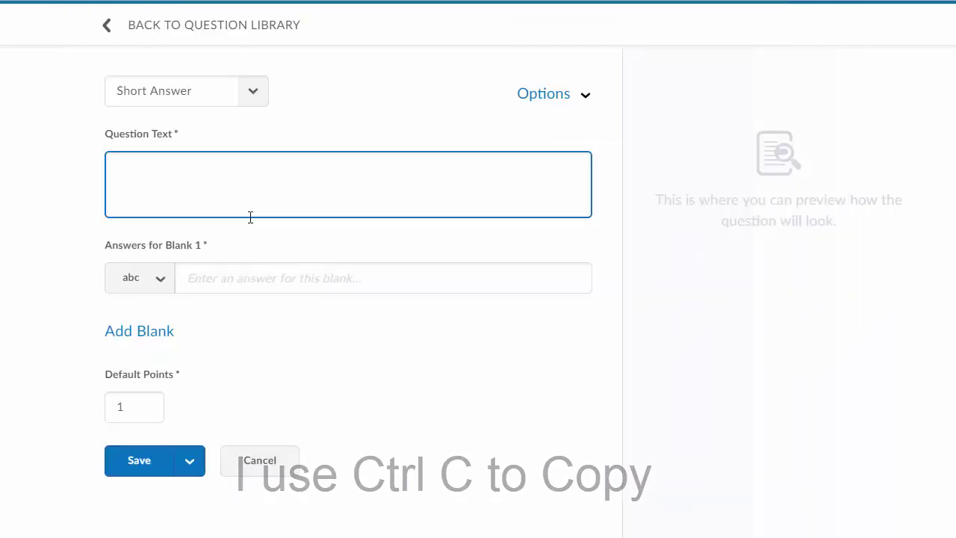
left_click(149, 177)
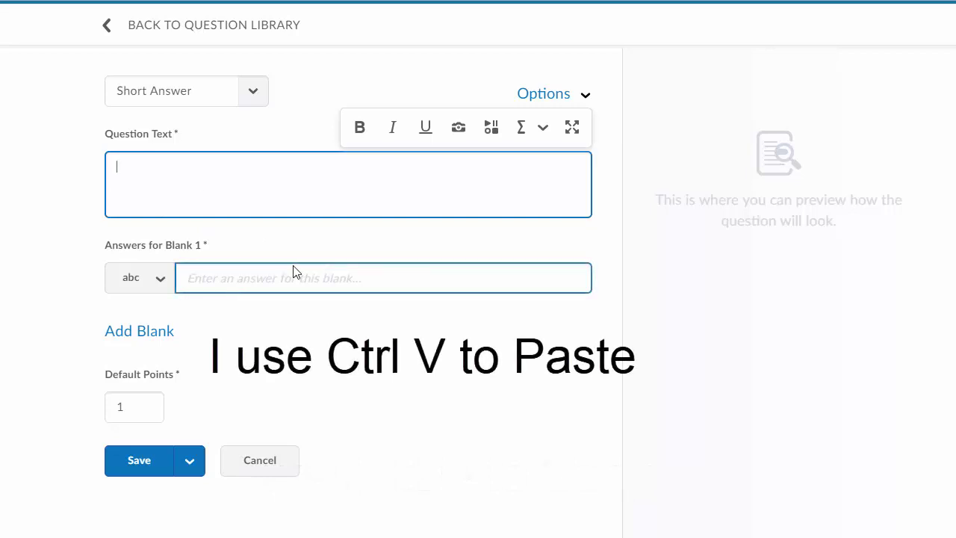
key("ctrl+v")
- Paste question 1's ANSWER from Word into Blank 1 and save the question
left_click(202, 278)
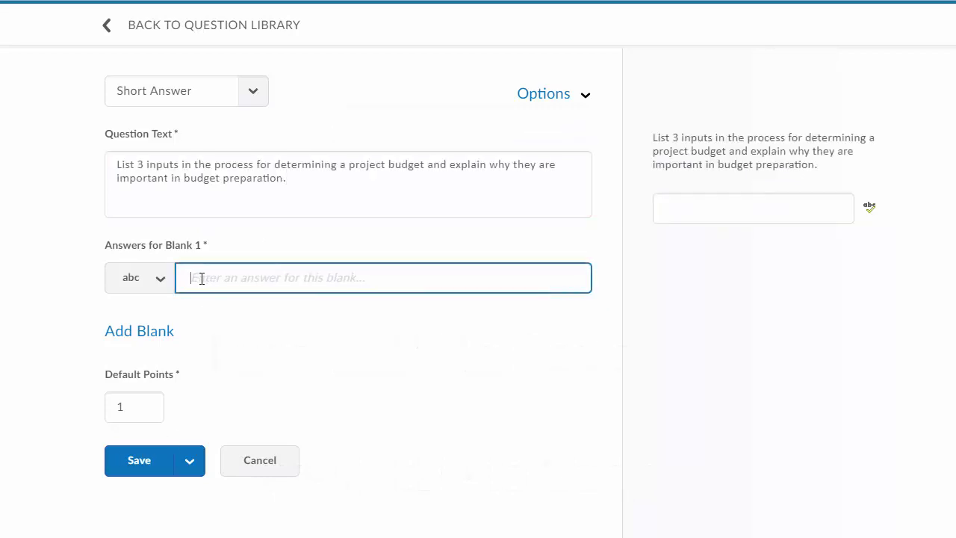
key("alt+Tab")
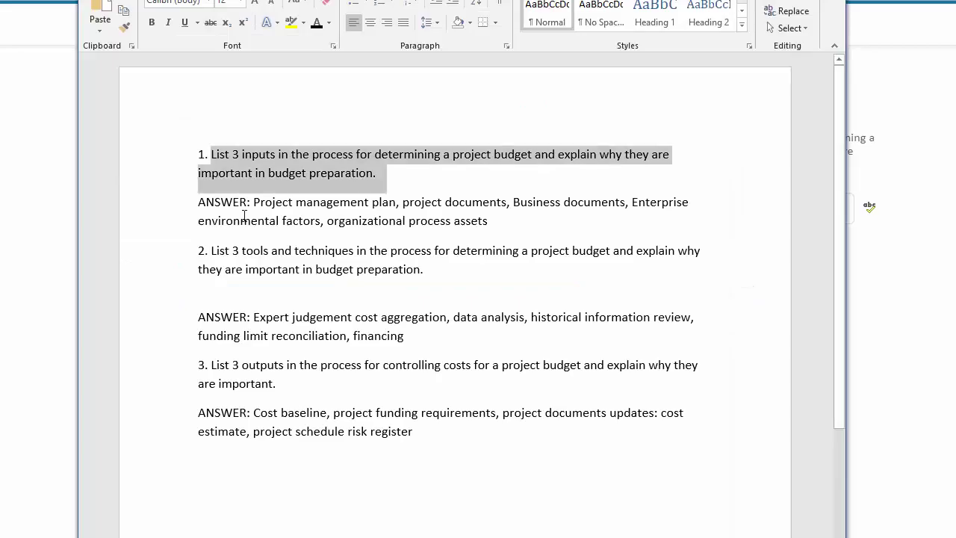
left_click_drag(253, 202, 538, 235)
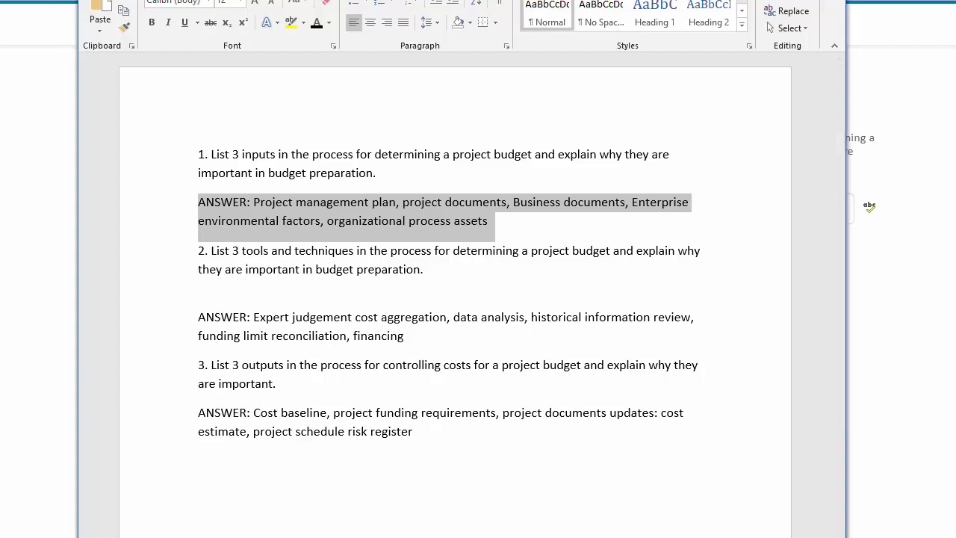
key("alt+Tab")
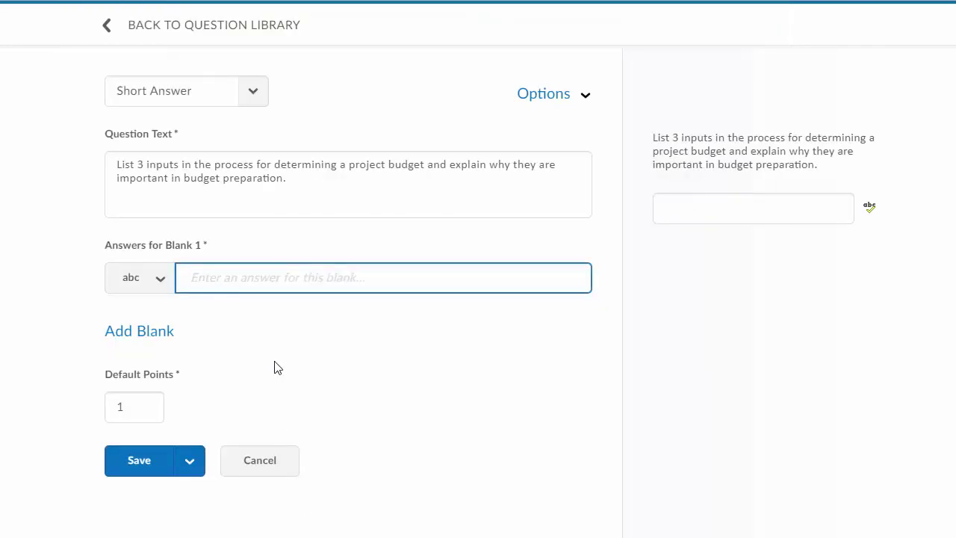
key("ctrl+v")
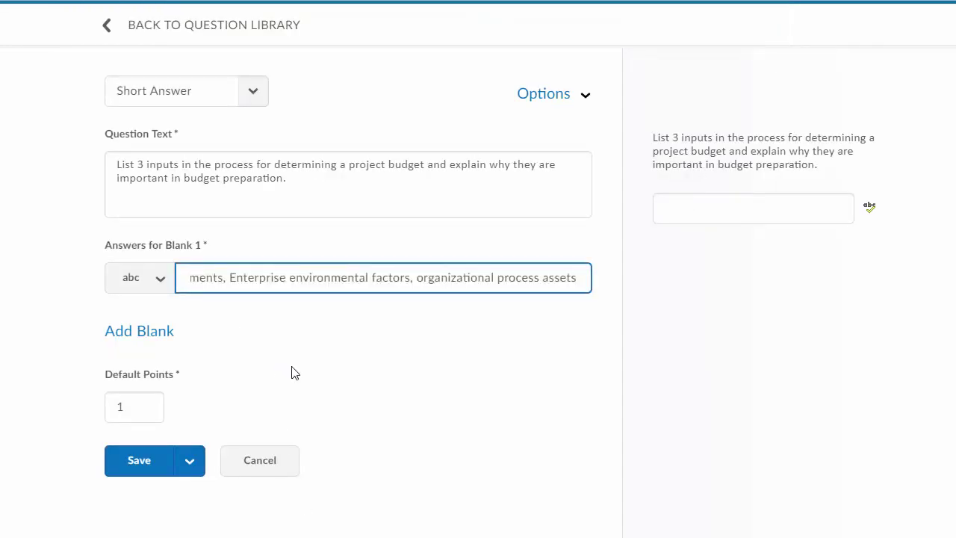
key("Return")
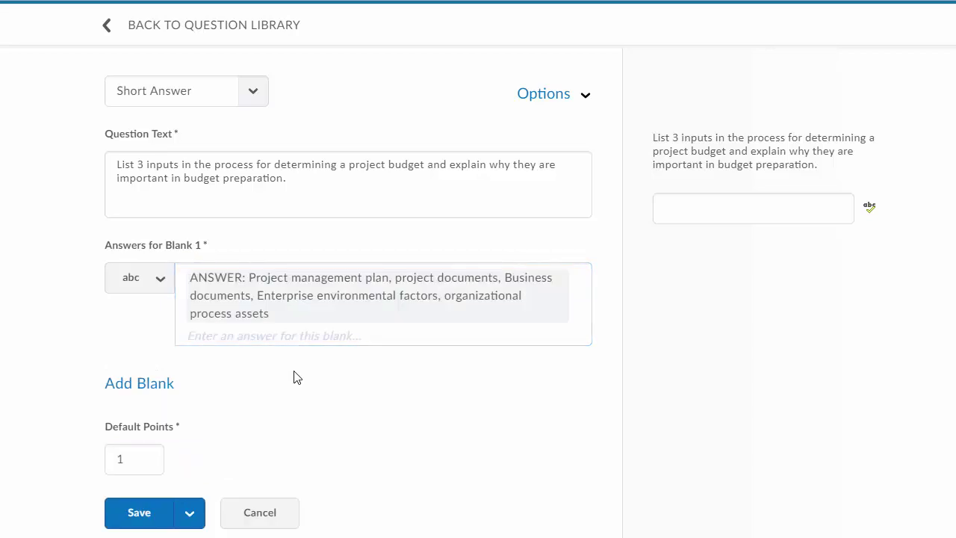
left_click(138, 515)
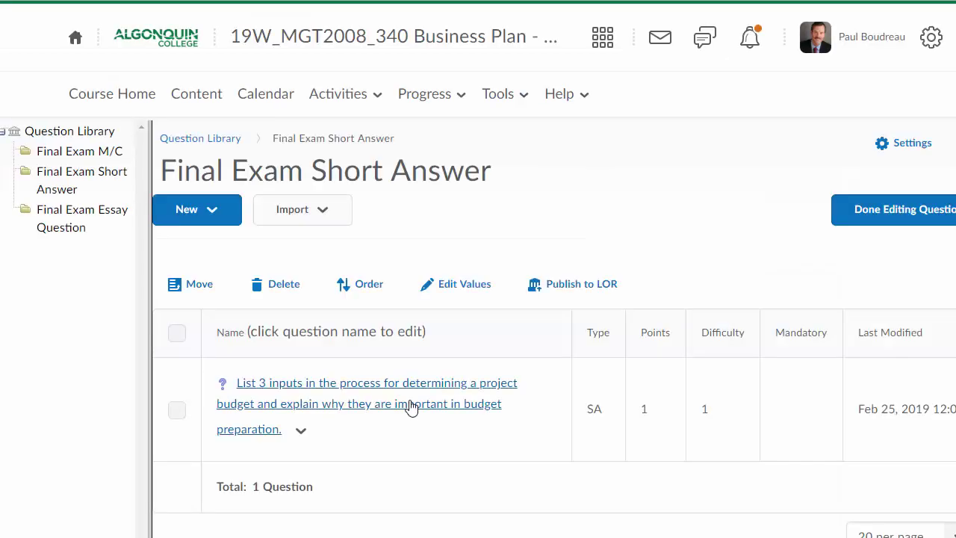
- Create and save another 1-point short answer question
left_click(209, 215)
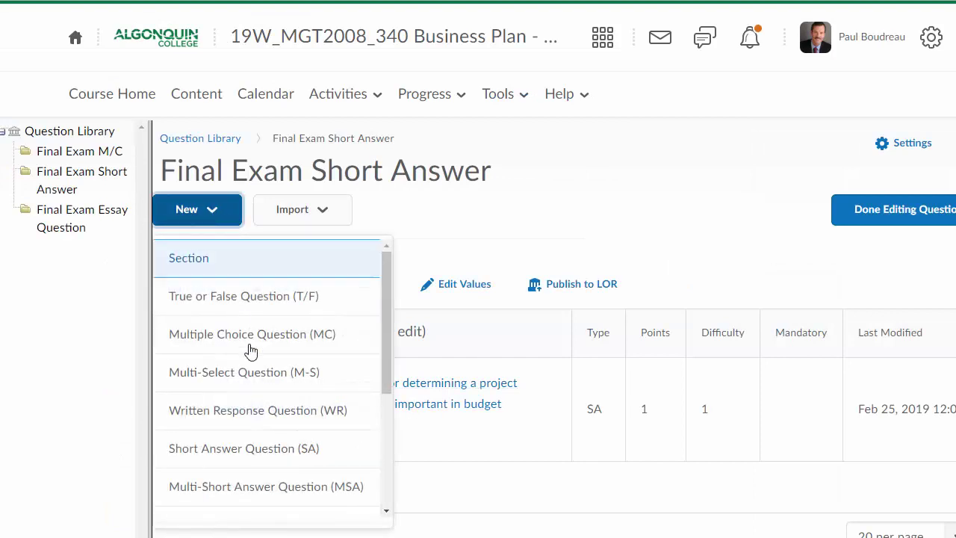
left_click(235, 450)
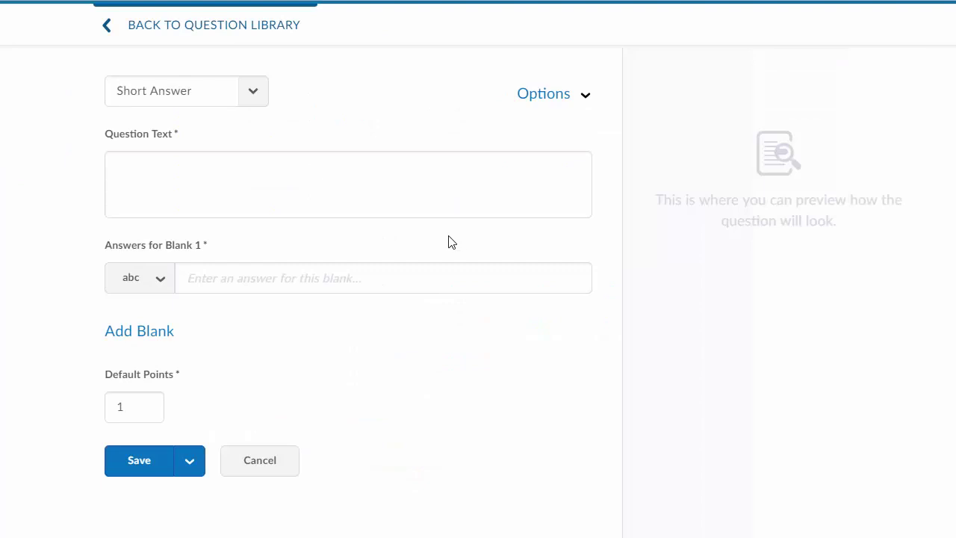
left_click(206, 215)
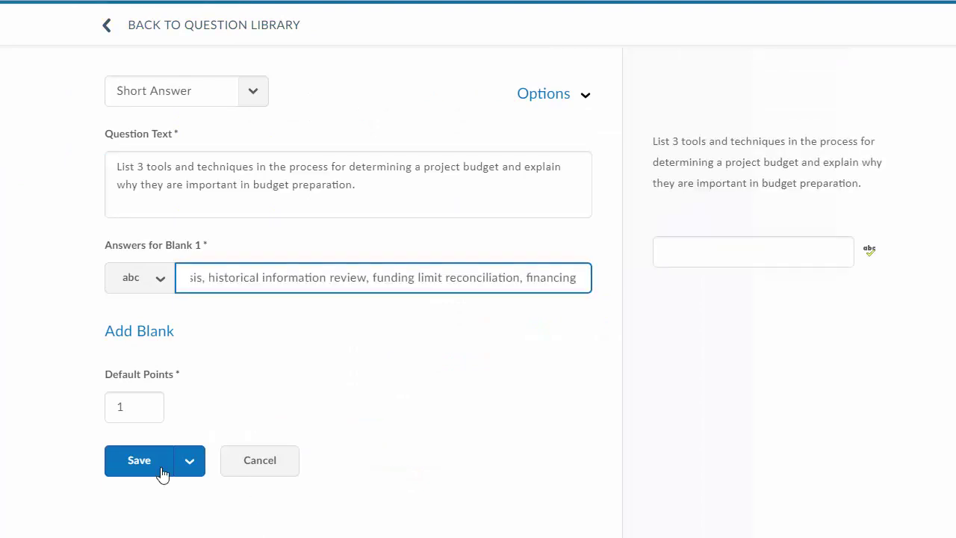
left_click(154, 458)
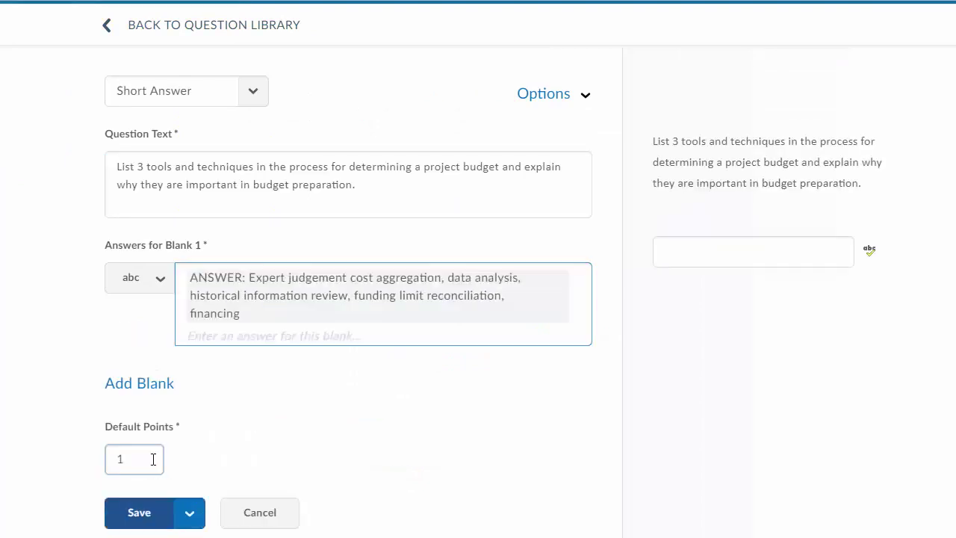
left_click(138, 513)
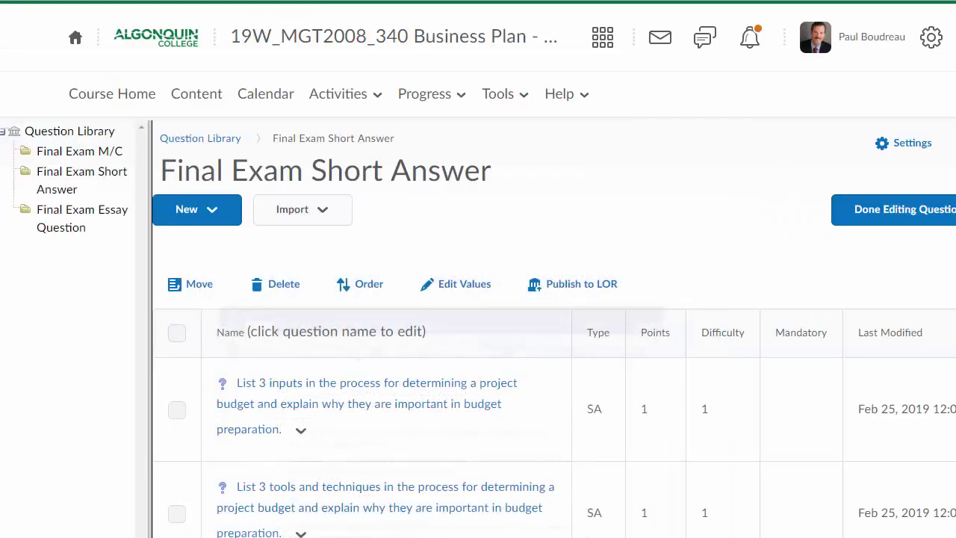
- Start a new short answer question and paste question 3's text into Question Text
left_click(211, 213)
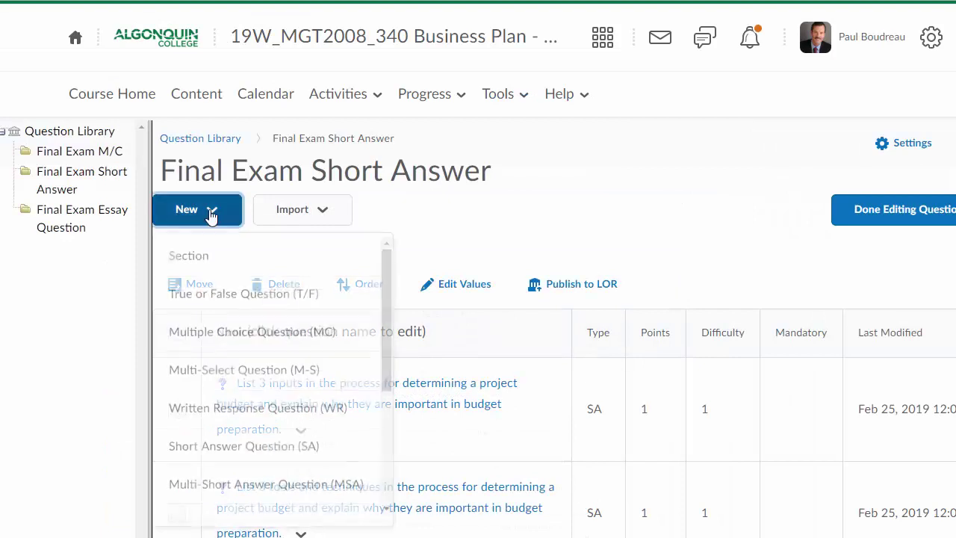
left_click(256, 450)
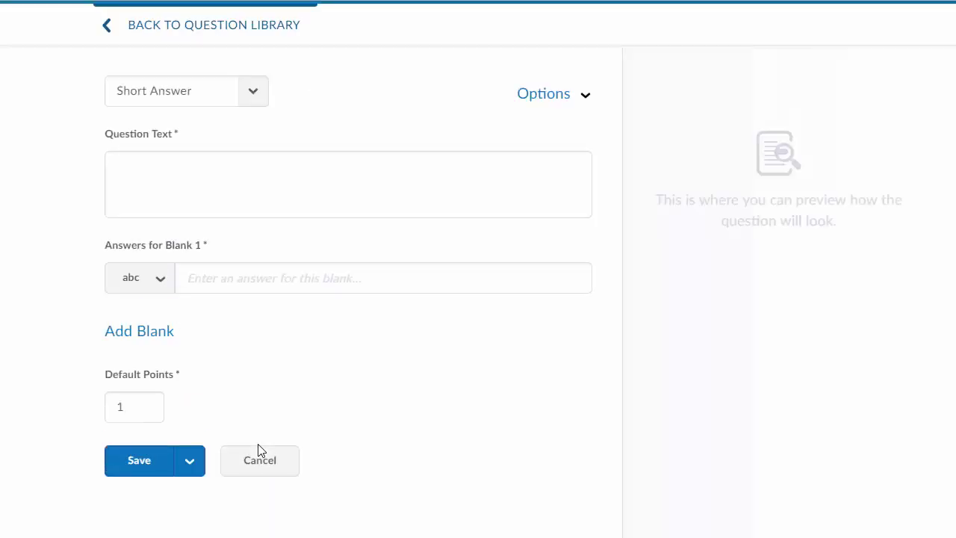
key("alt+Tab")
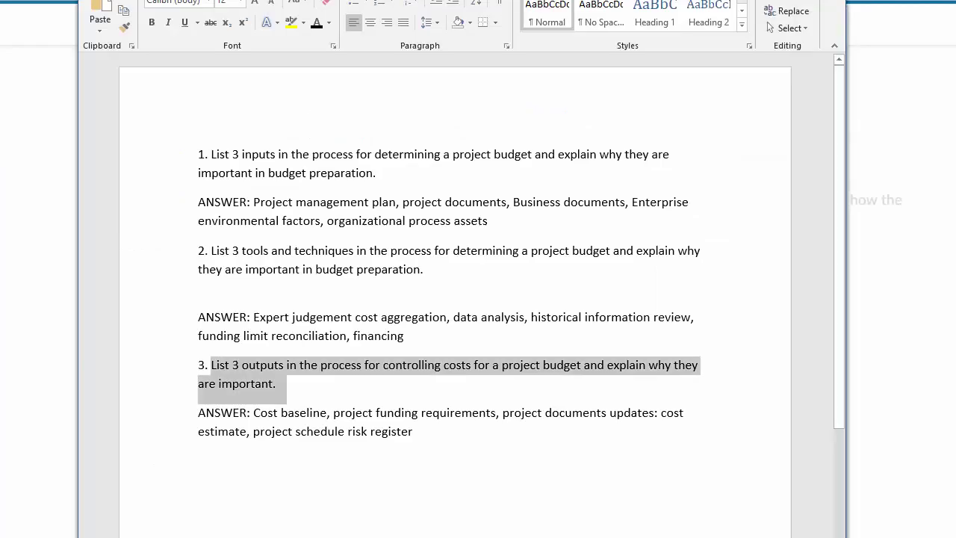
left_click(60, 331)
left_click(244, 206)
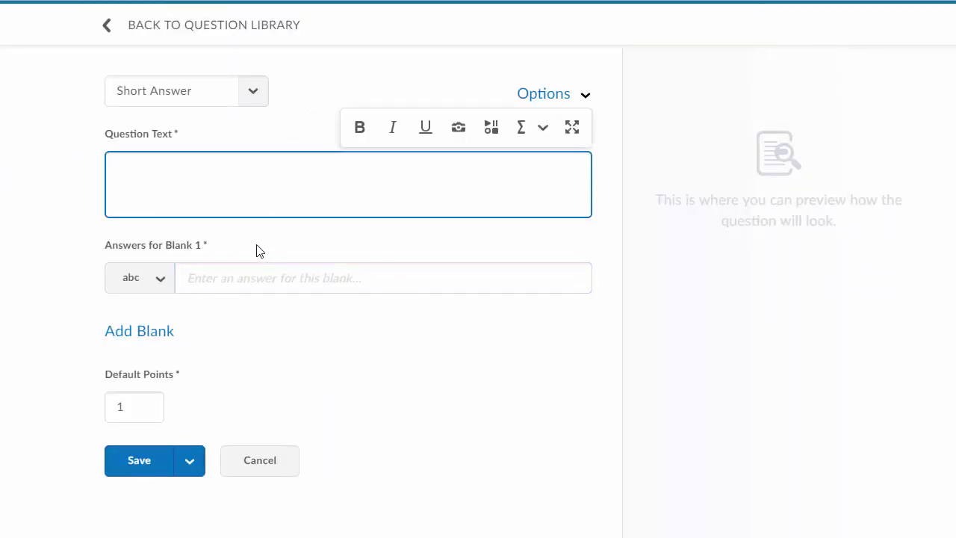
key("ctrl+v")
- Copy question 3's ANSWER paragraph from Word into Blank 1 and save the question
key("alt+Tab")
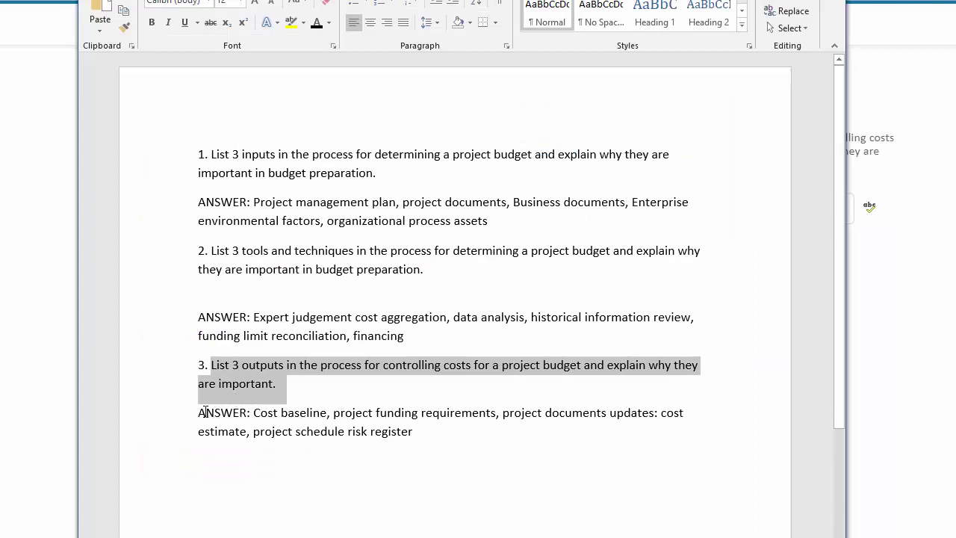
triple_click(280, 418)
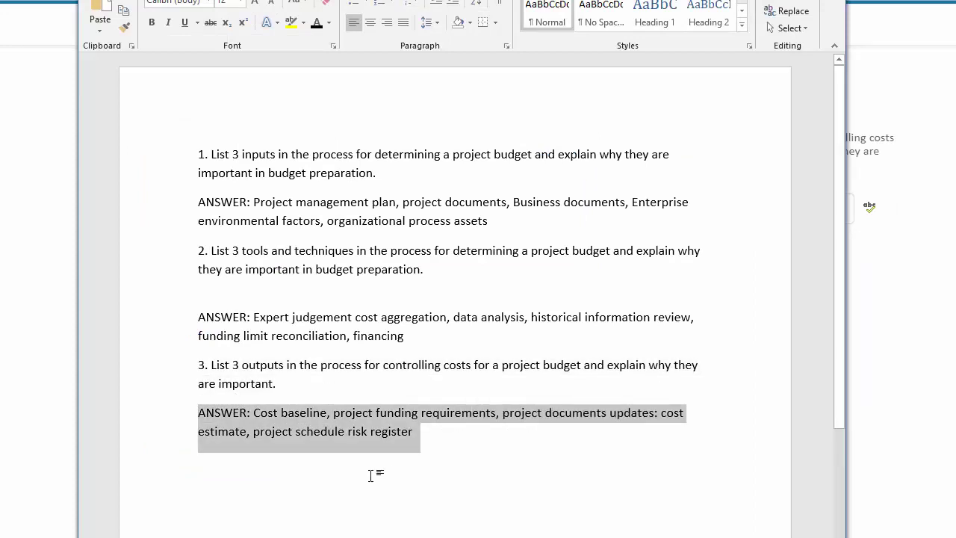
key("ctrl+c")
key("alt+Tab")
left_click(207, 279)
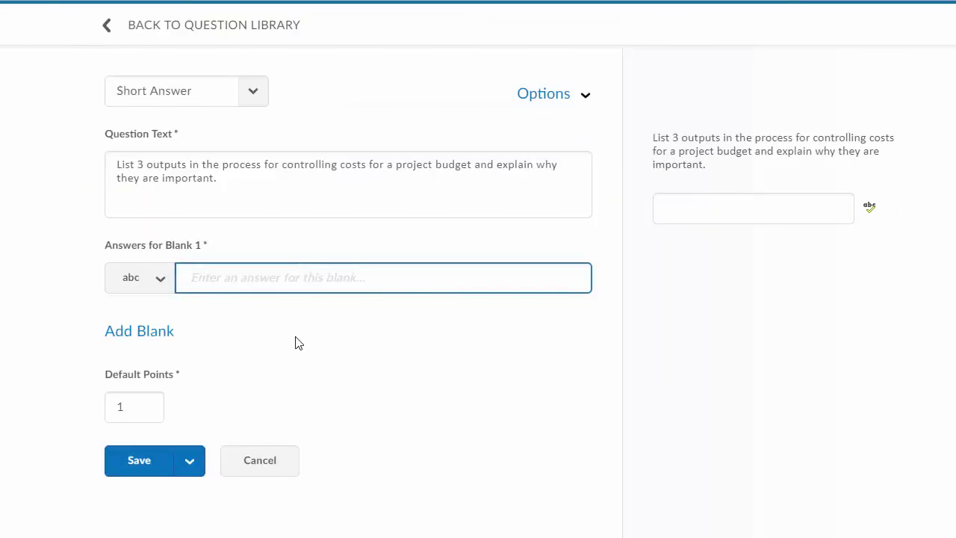
key("ctrl+v")
left_click(153, 462)
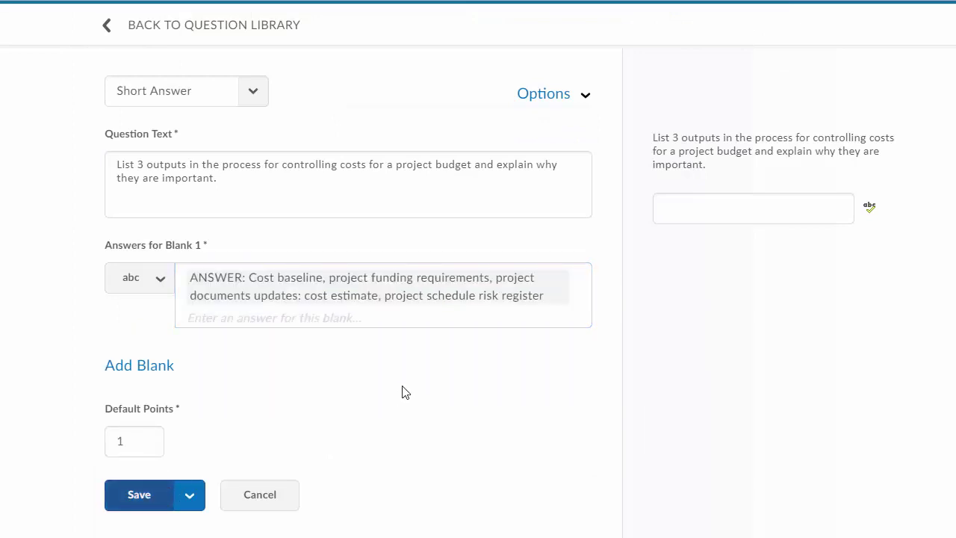
left_click(139, 496)
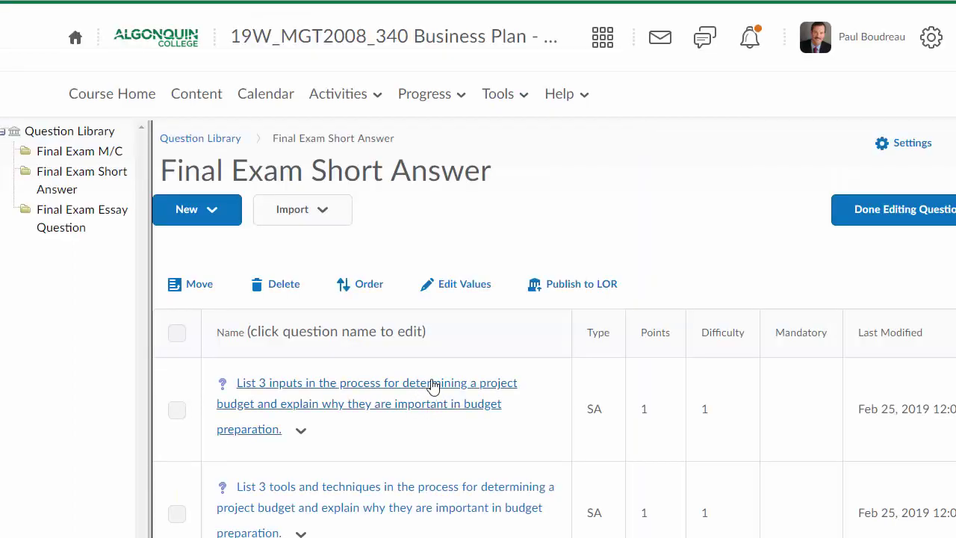
scroll(830, 286, "down", 3)
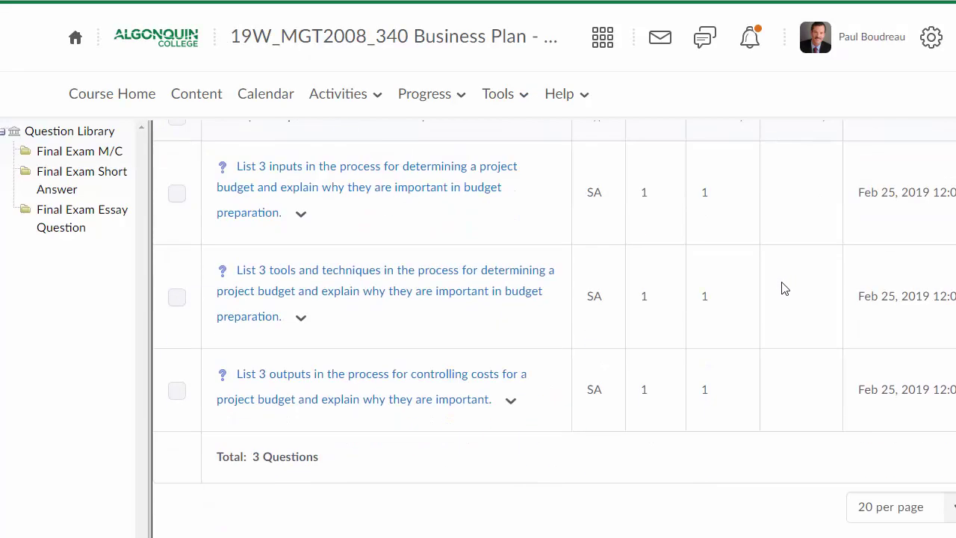
scroll(739, 302, "up", 2)
scroll(742, 306, "down", 1)
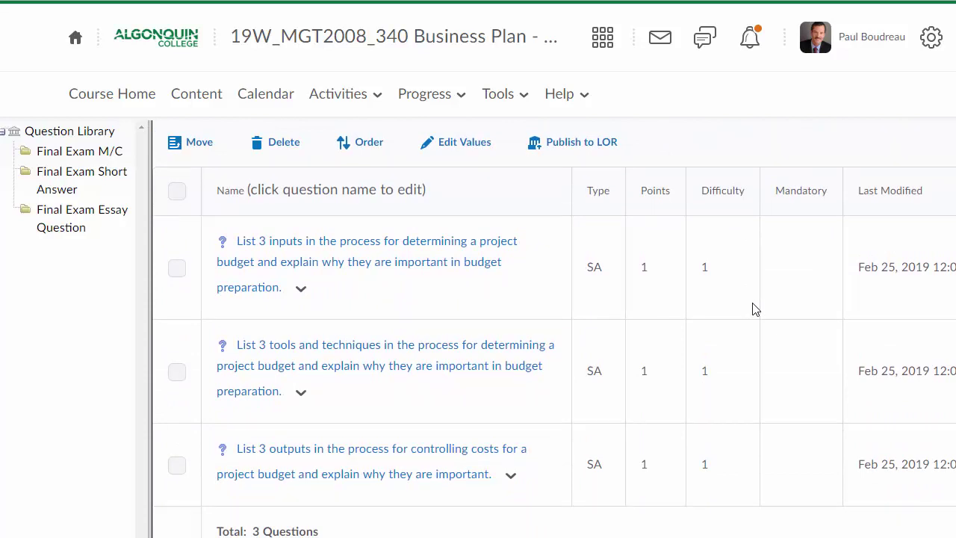
scroll(748, 295, "down", 1)
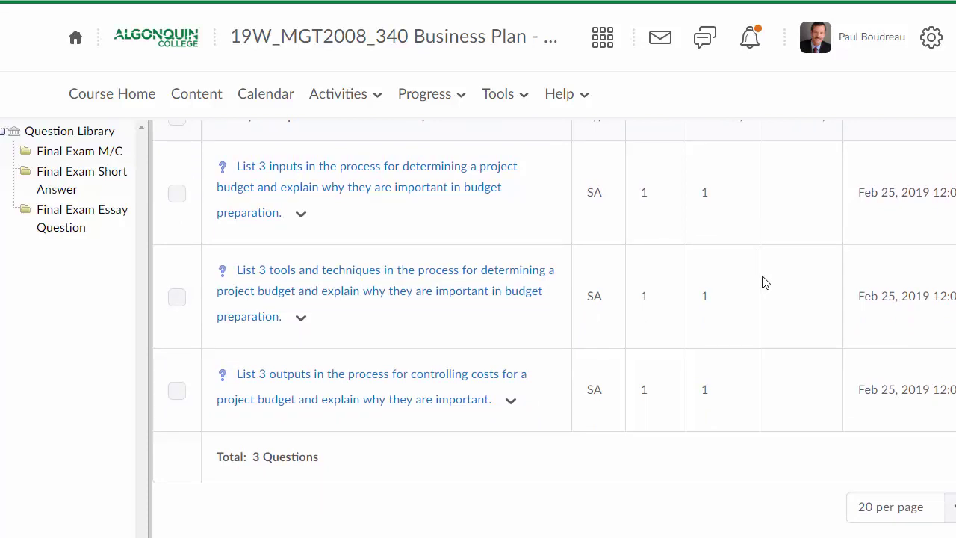
scroll(764, 282, "up", 3)
left_click(832, 212)
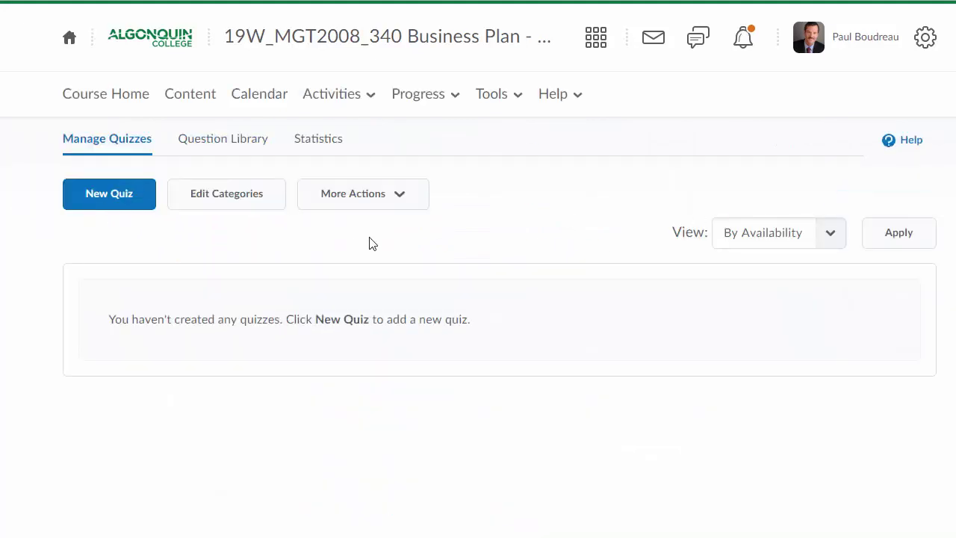
- Start a new Written Response question in the Final Exam Essay Question section
left_click(224, 139)
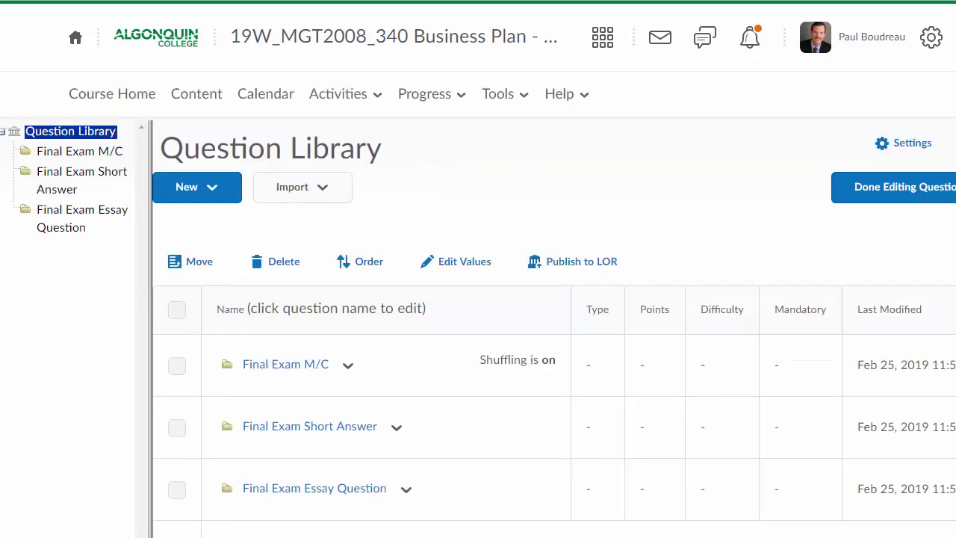
left_click(75, 215)
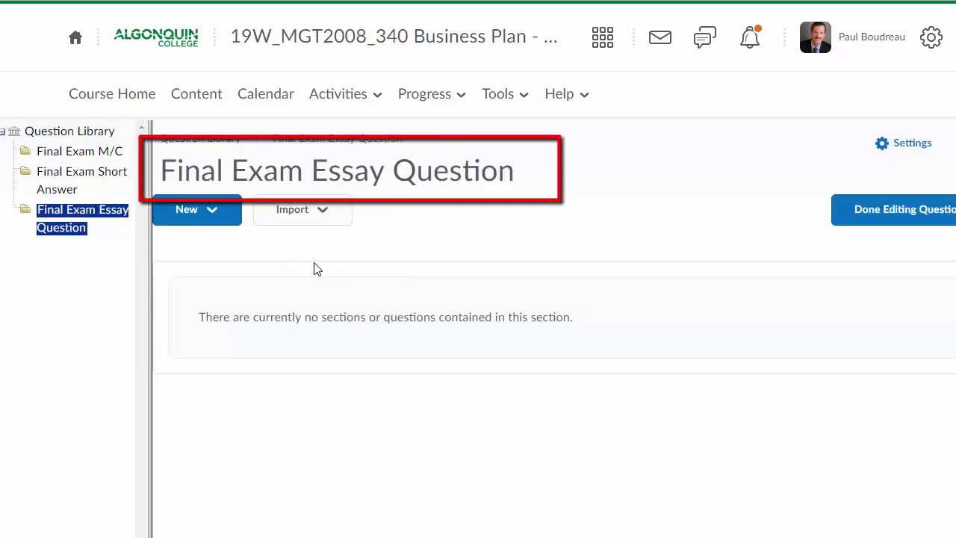
left_click(213, 212)
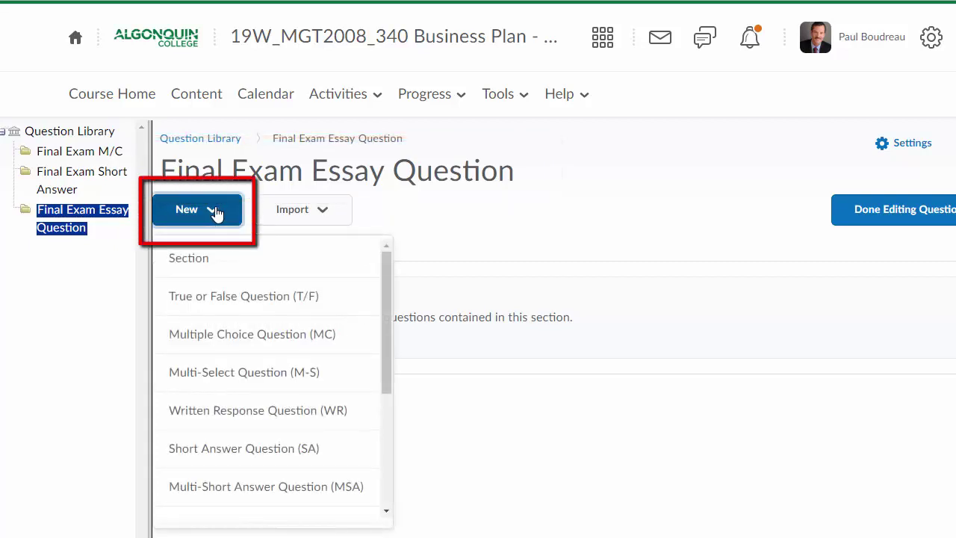
left_click(249, 417)
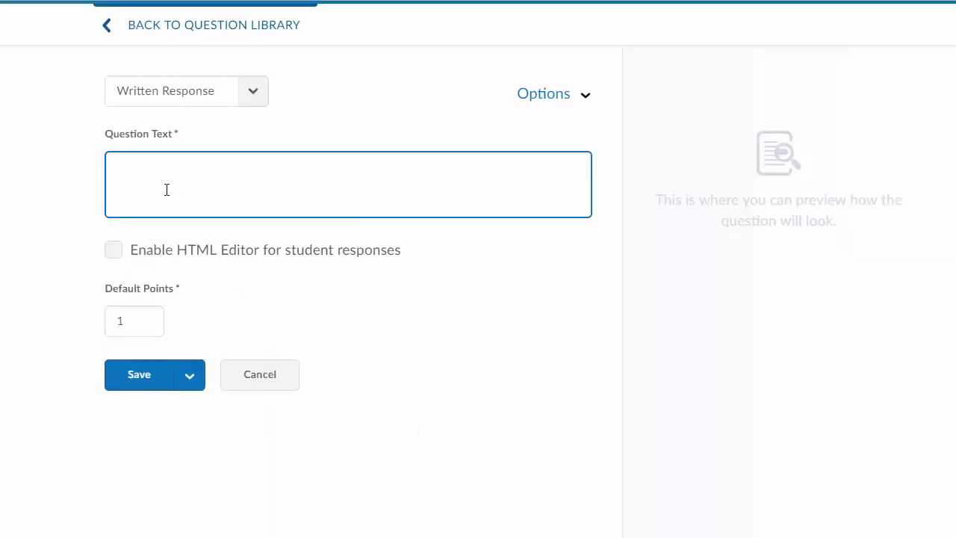
- Save a 5-point question: 'Describe the purpose of a cash flow statement in a project'
left_click(189, 185)
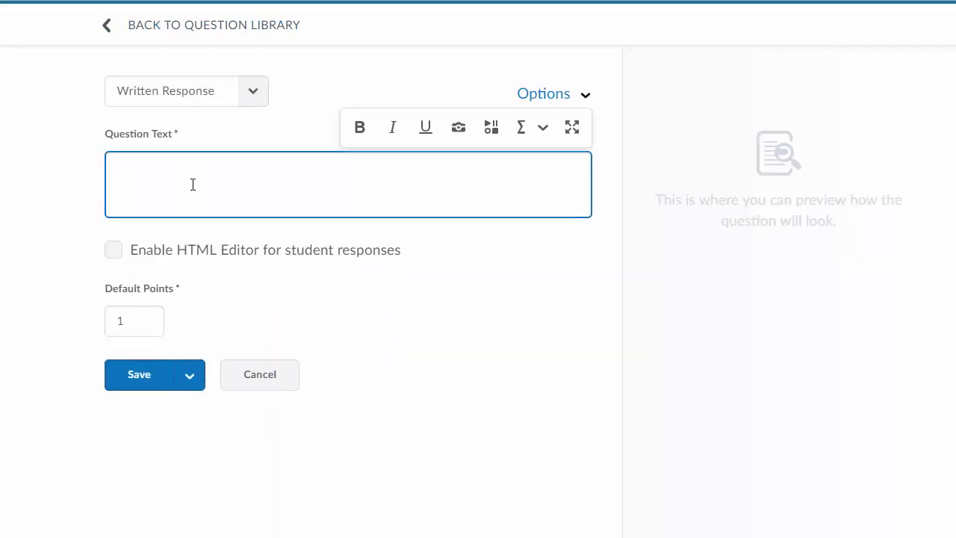
type("Describe the purpose of")
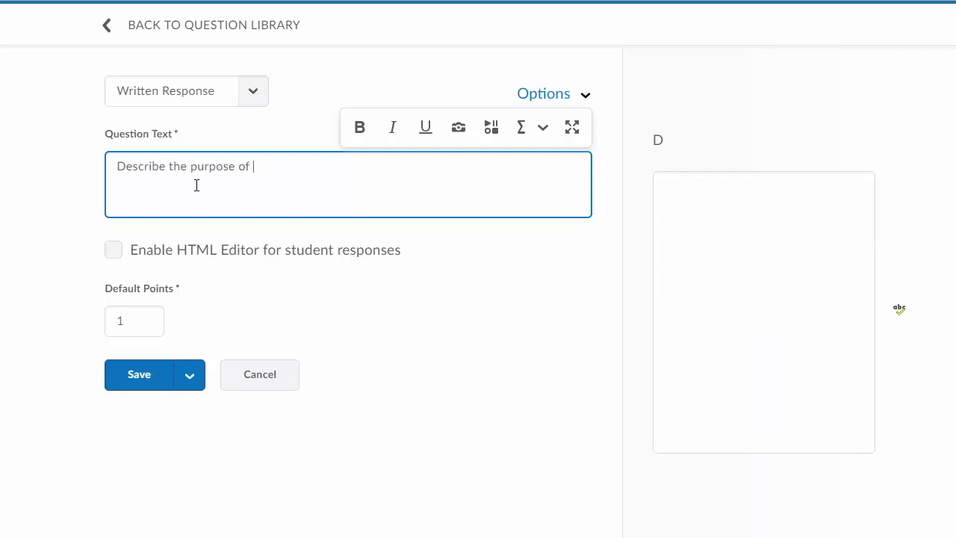
type(" a cash flow statement")
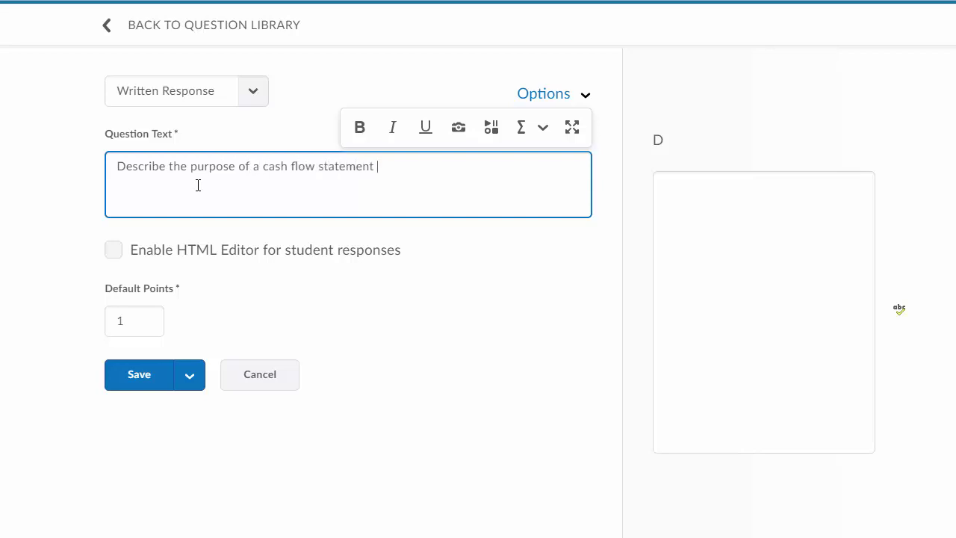
type(" in a project.")
left_click(154, 322)
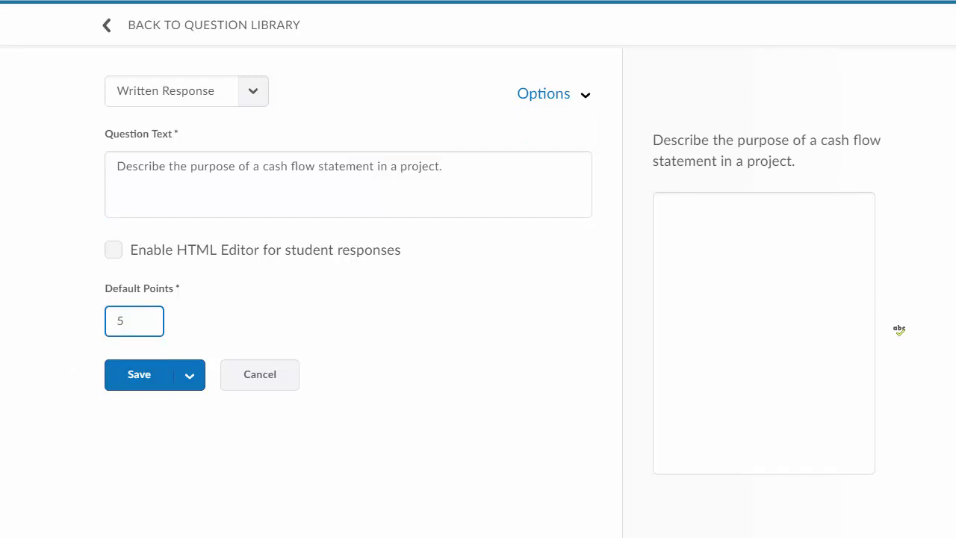
left_click(140, 375)
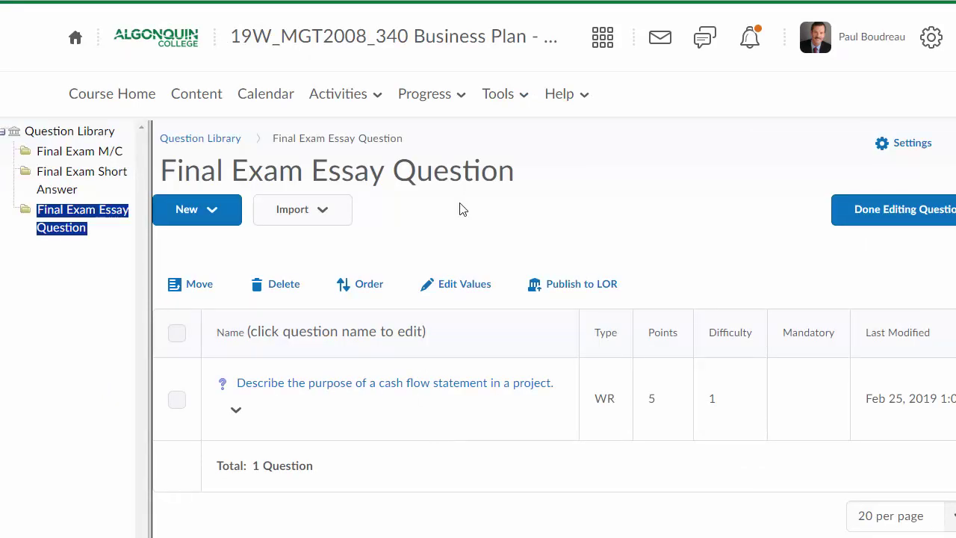
- Go back to the Question Library and review its M/C, Short Answer and Essay sections
left_click(192, 141)
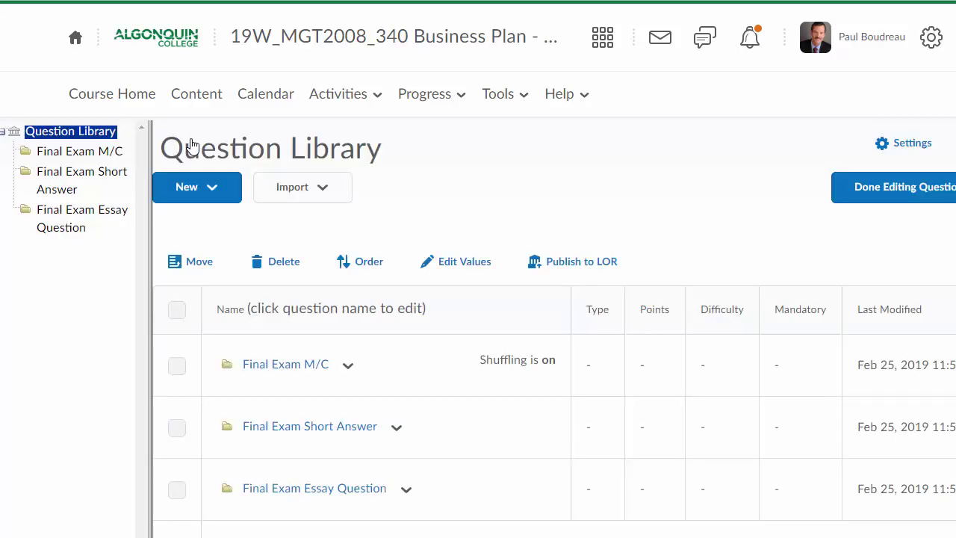
scroll(515, 211, "down", 1)
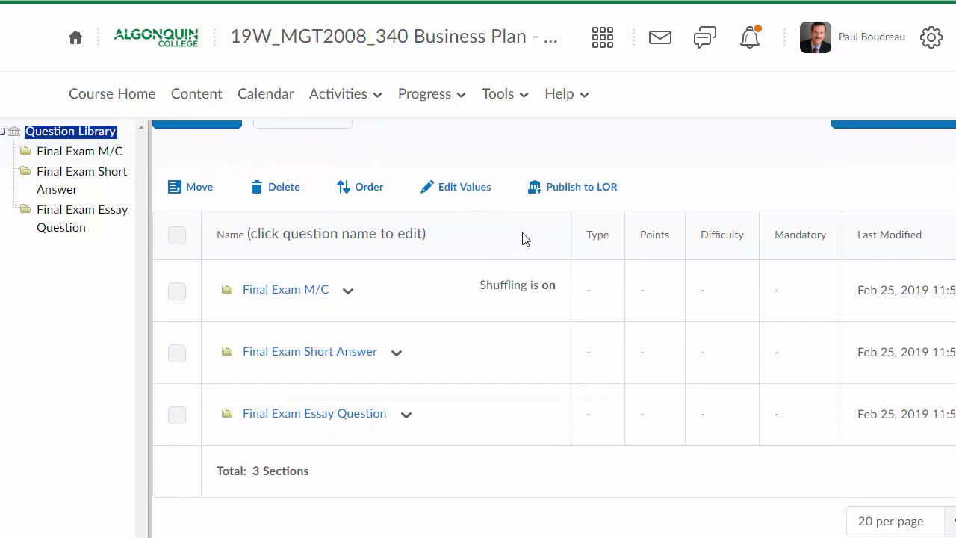
scroll(608, 189, "up", 1)
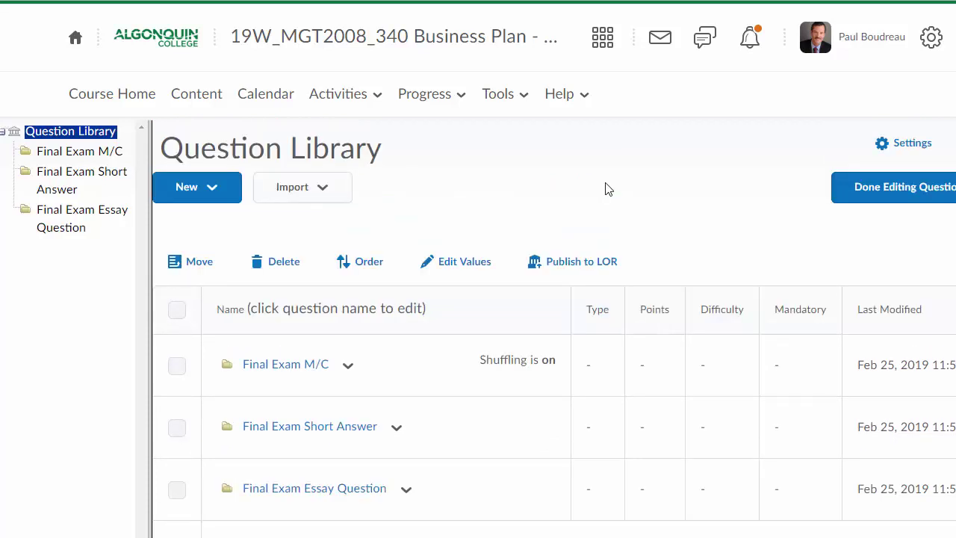
scroll(546, 217, "down", 1)
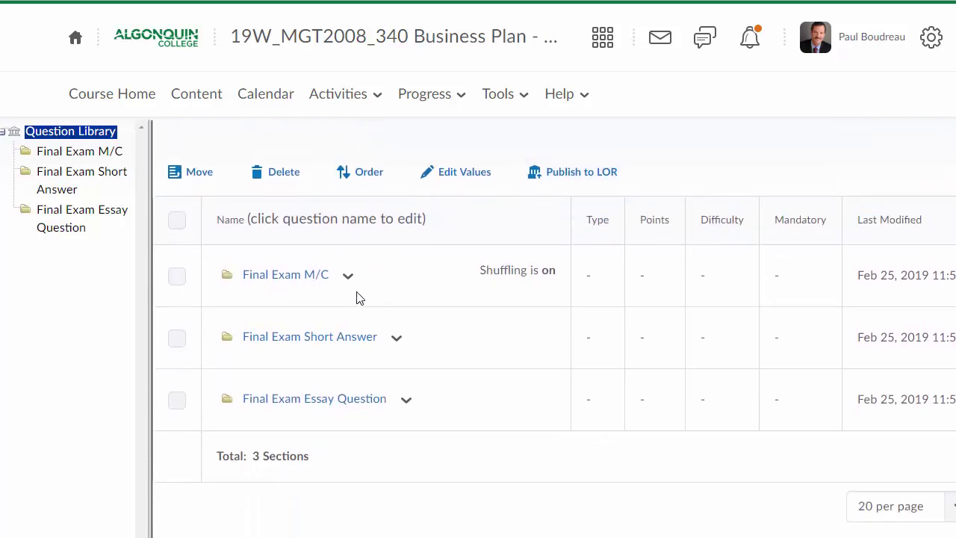